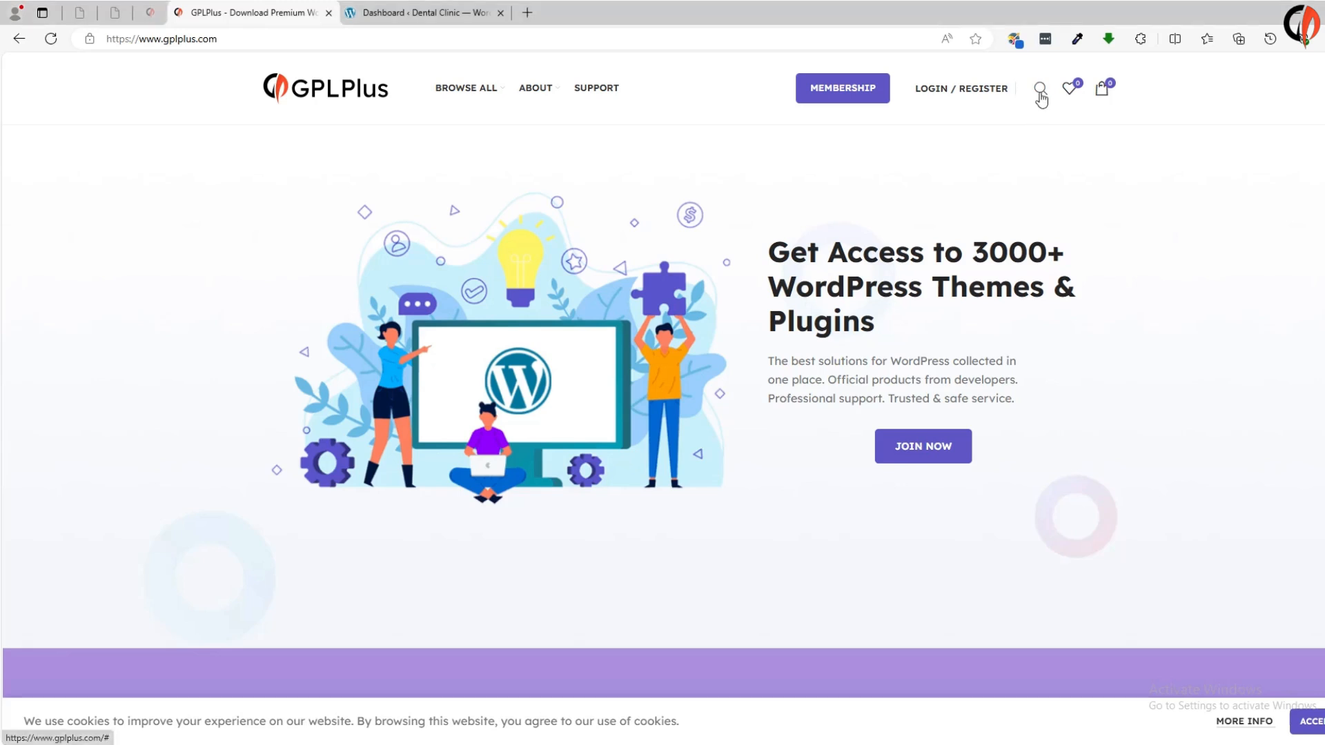
- Search the theme store for "Delish" and open the Delish – Restaurant & Café WordPress Theme product page
type("Delish")
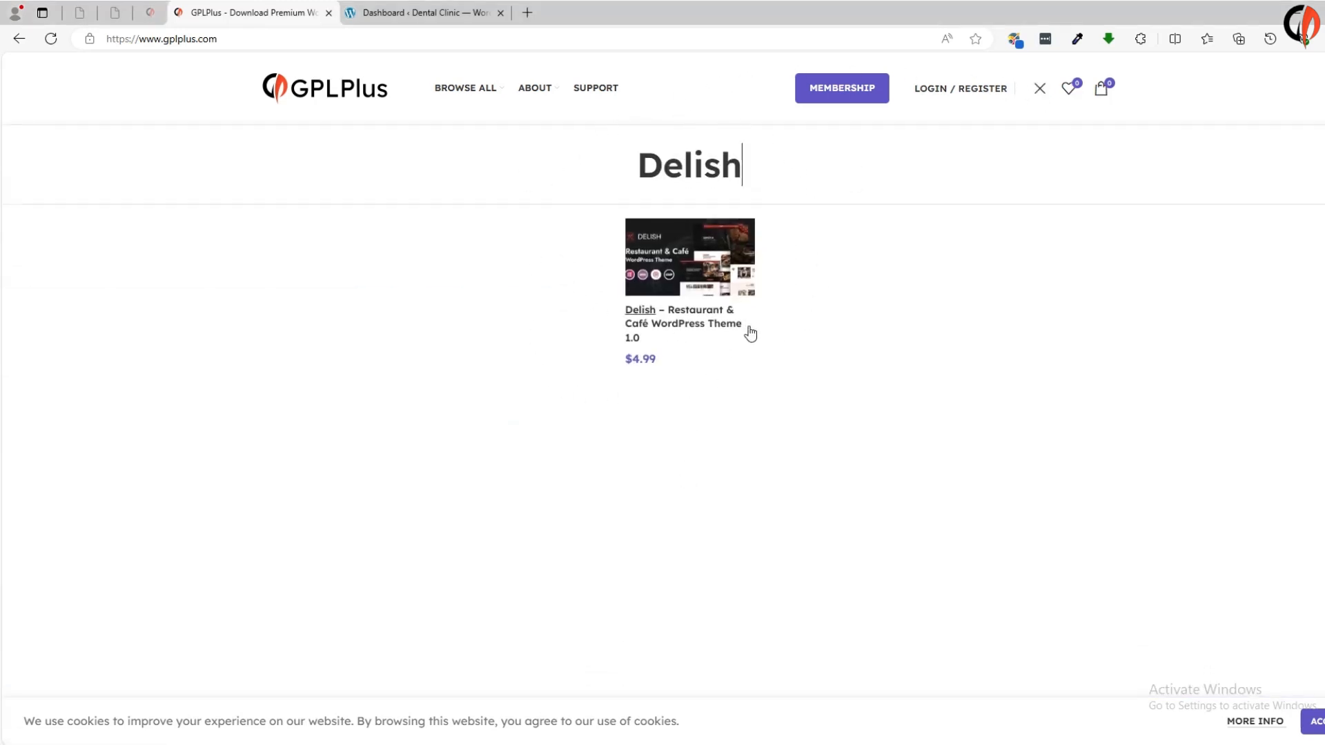
left_click(704, 290)
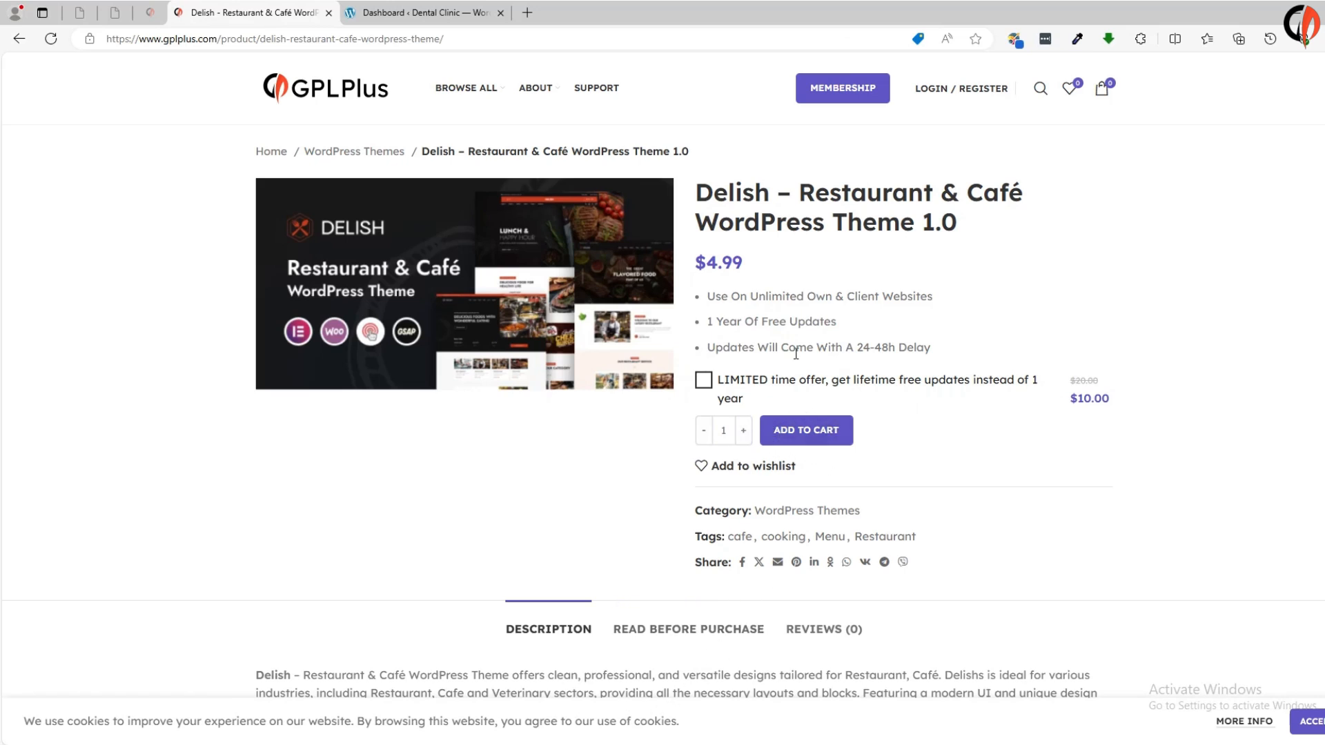
- Extract the CC-delish-v1.0 archive to its own folder on the Desktop and open the extracted folder
left_click(569, 743)
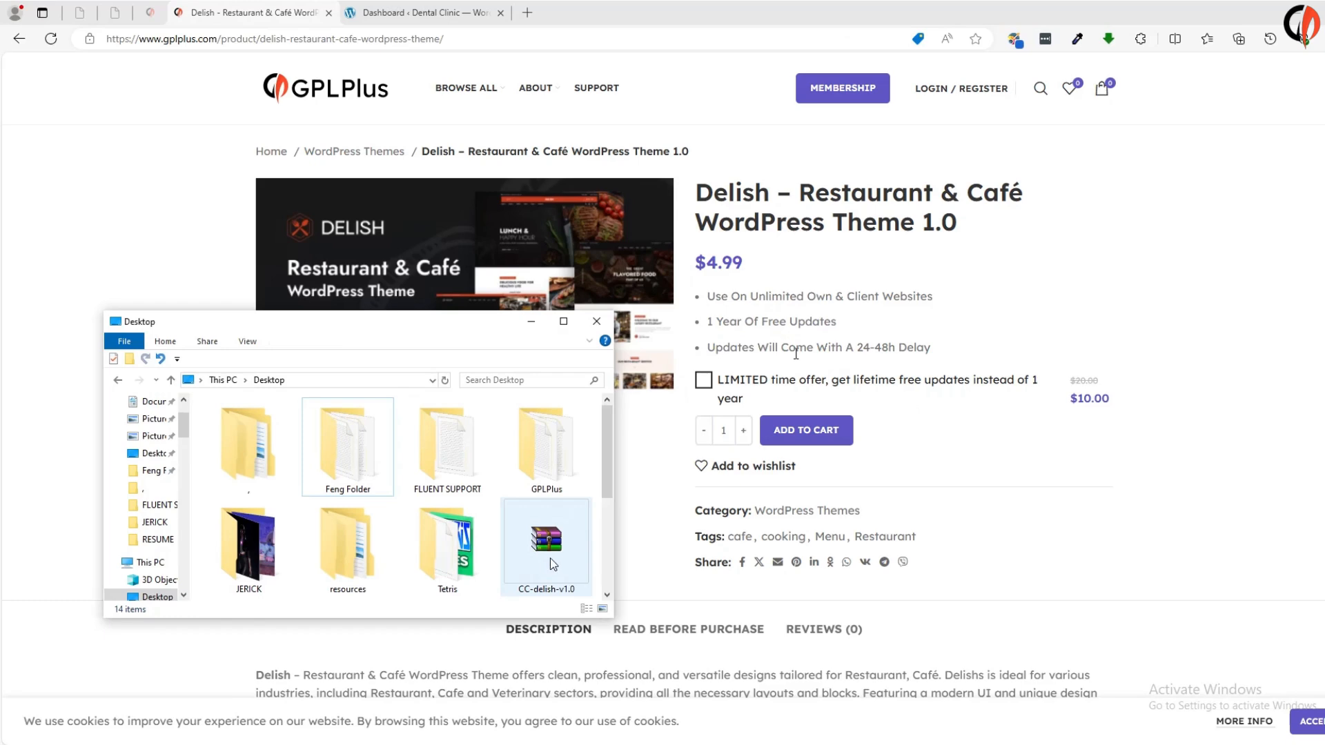
left_click(553, 565)
right_click(552, 563)
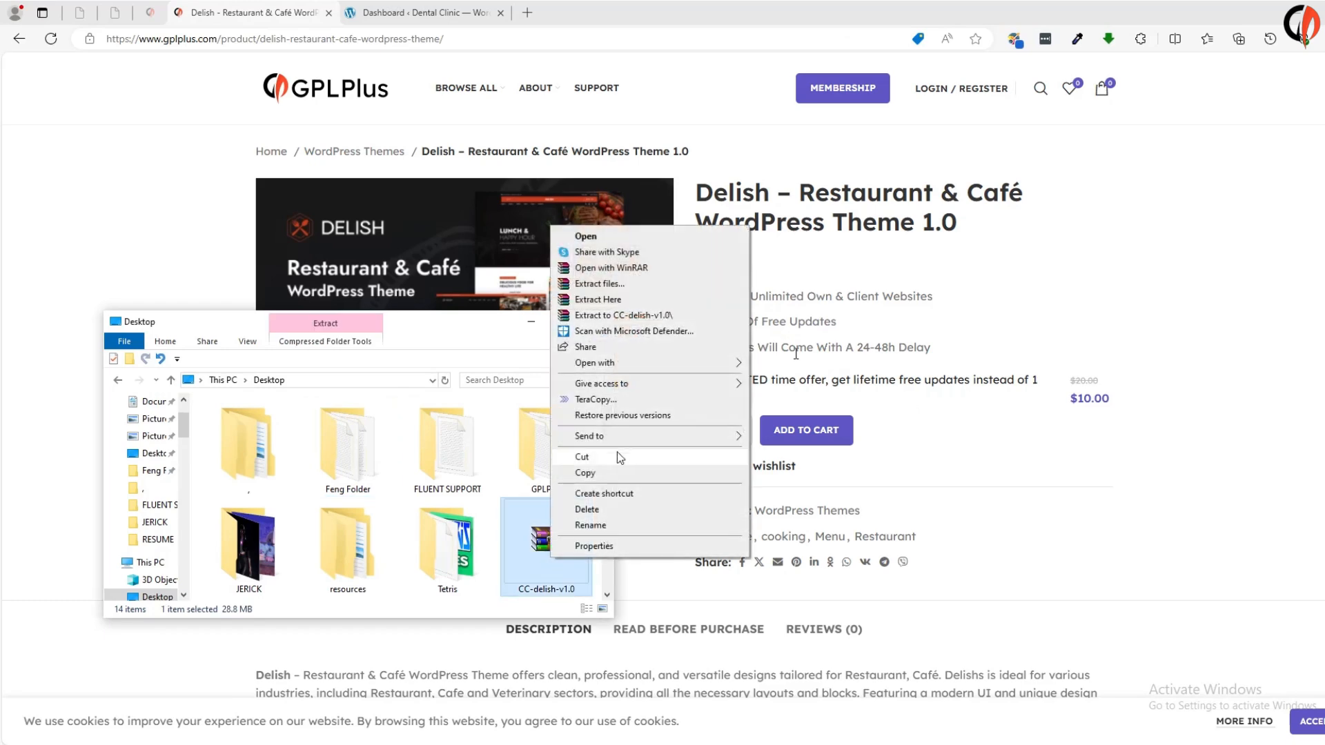
left_click(586, 285)
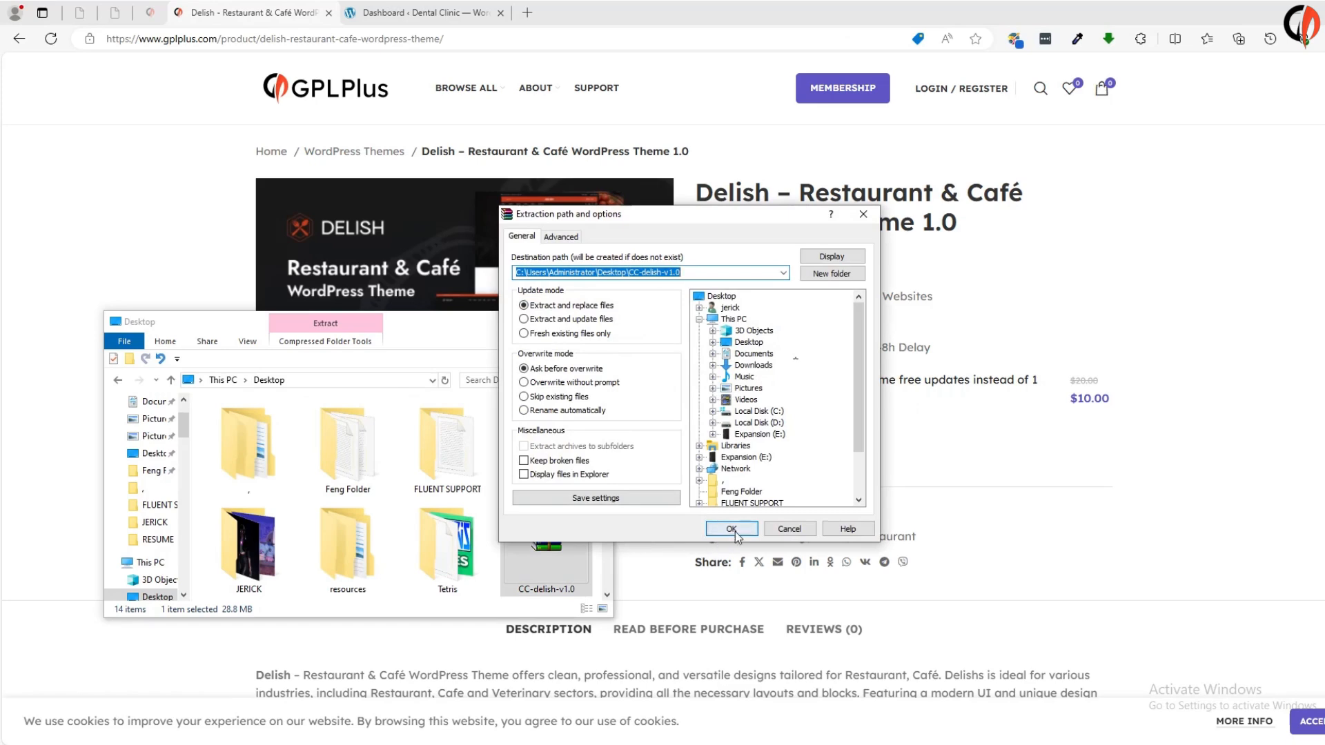
left_click(733, 531)
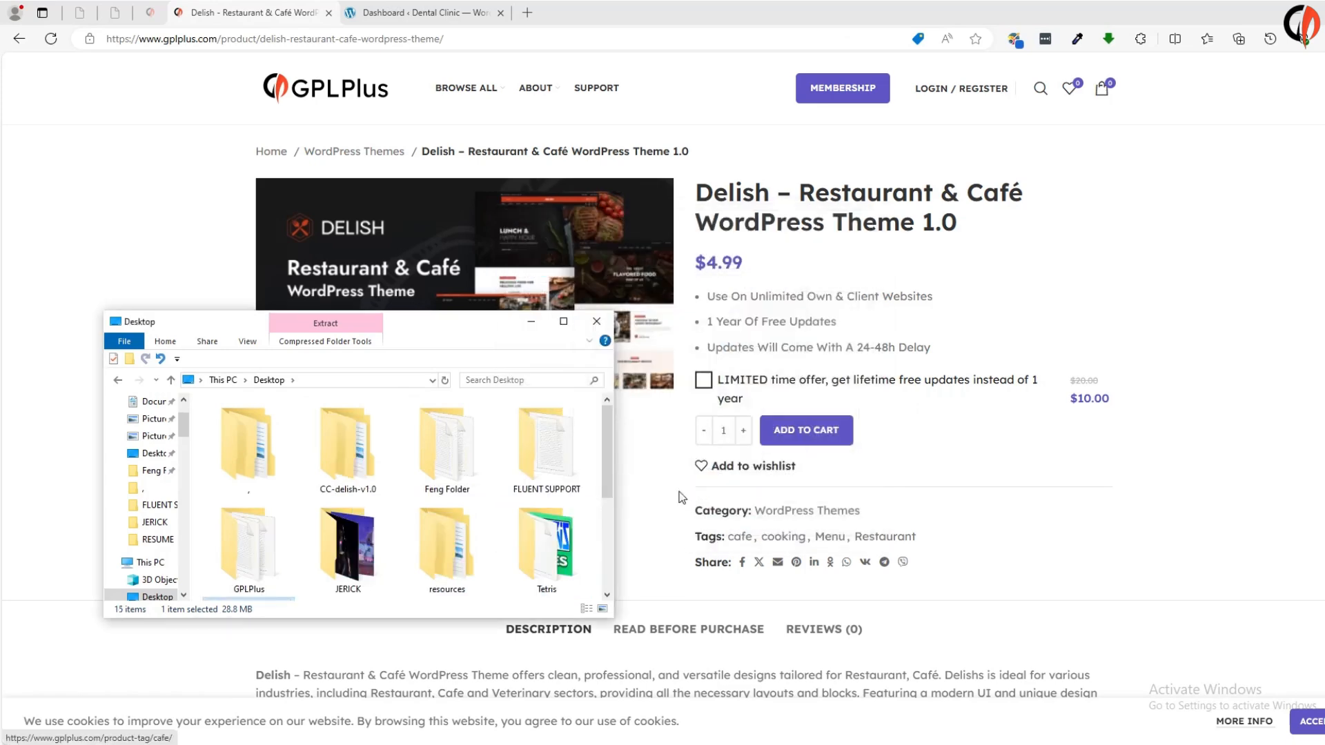
double_click(341, 462)
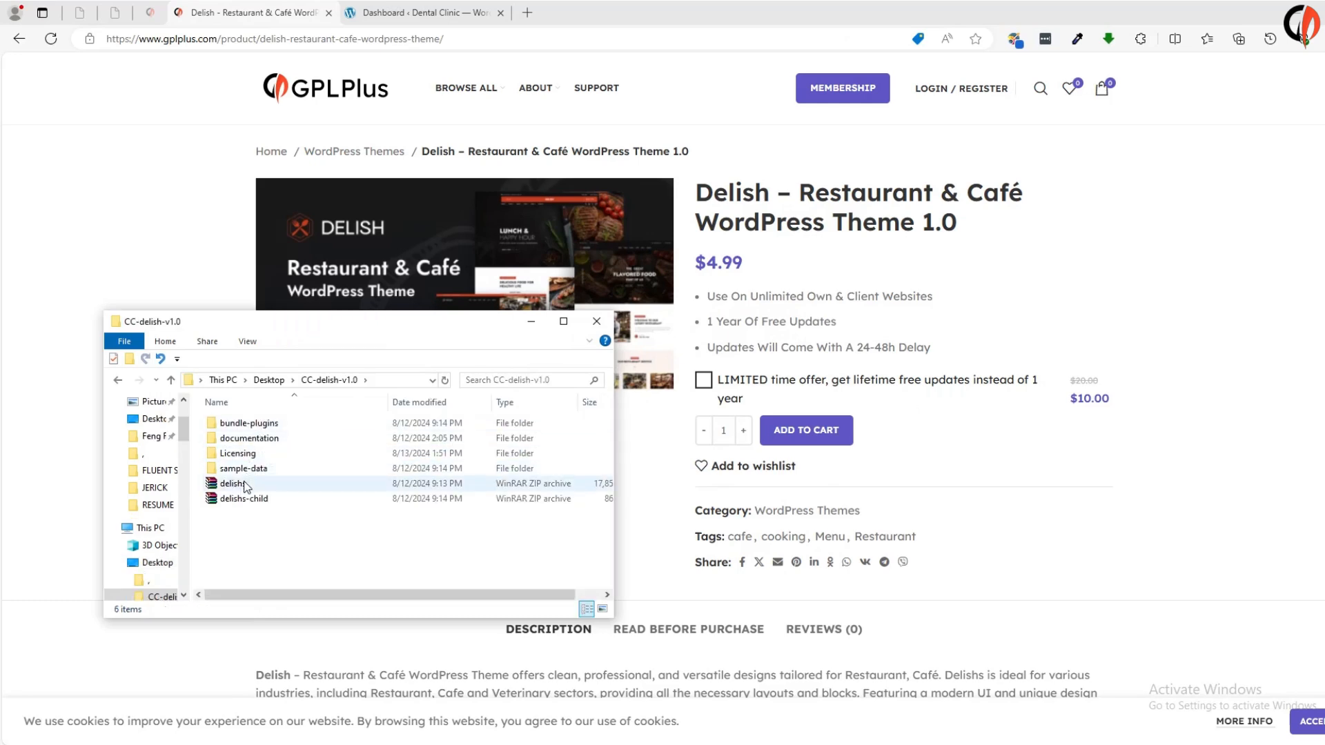
- Switch to the WordPress admin of the Dental Clinic site and open the theme upload form
left_click(429, 18)
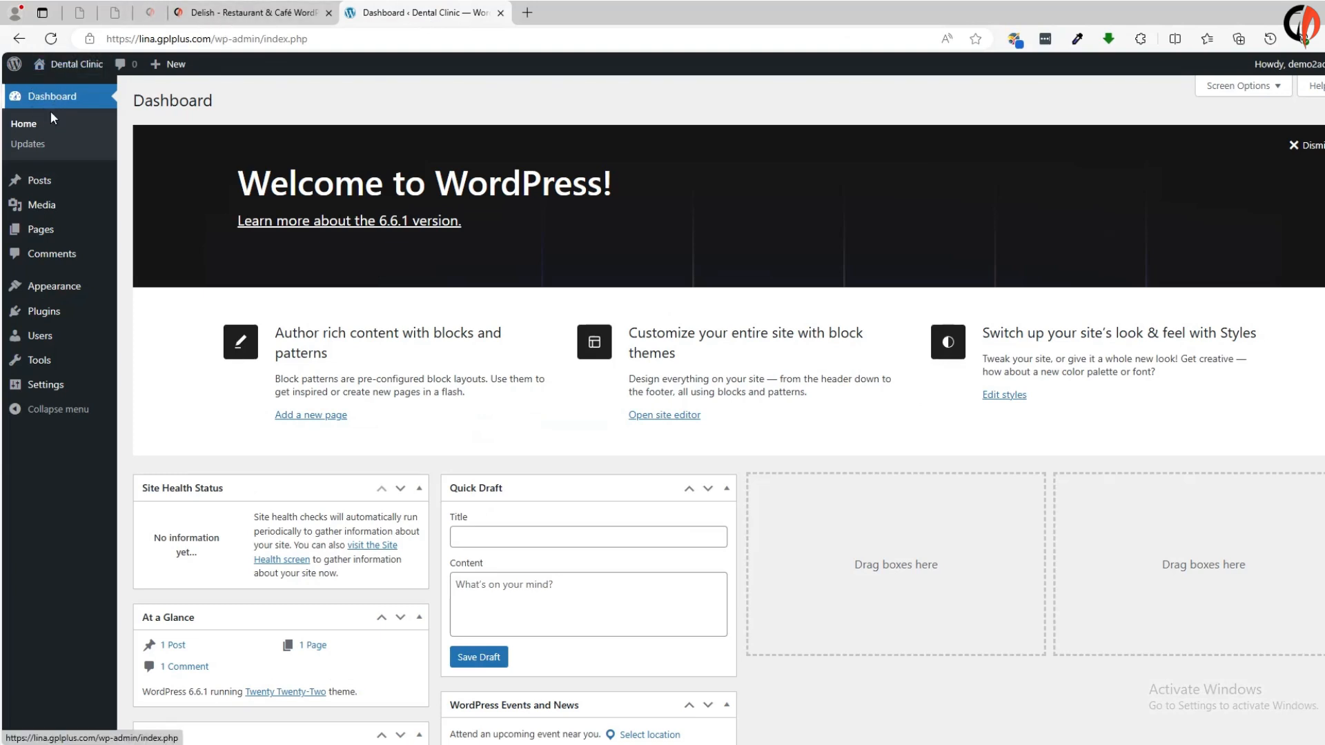
mouse_move(57, 295)
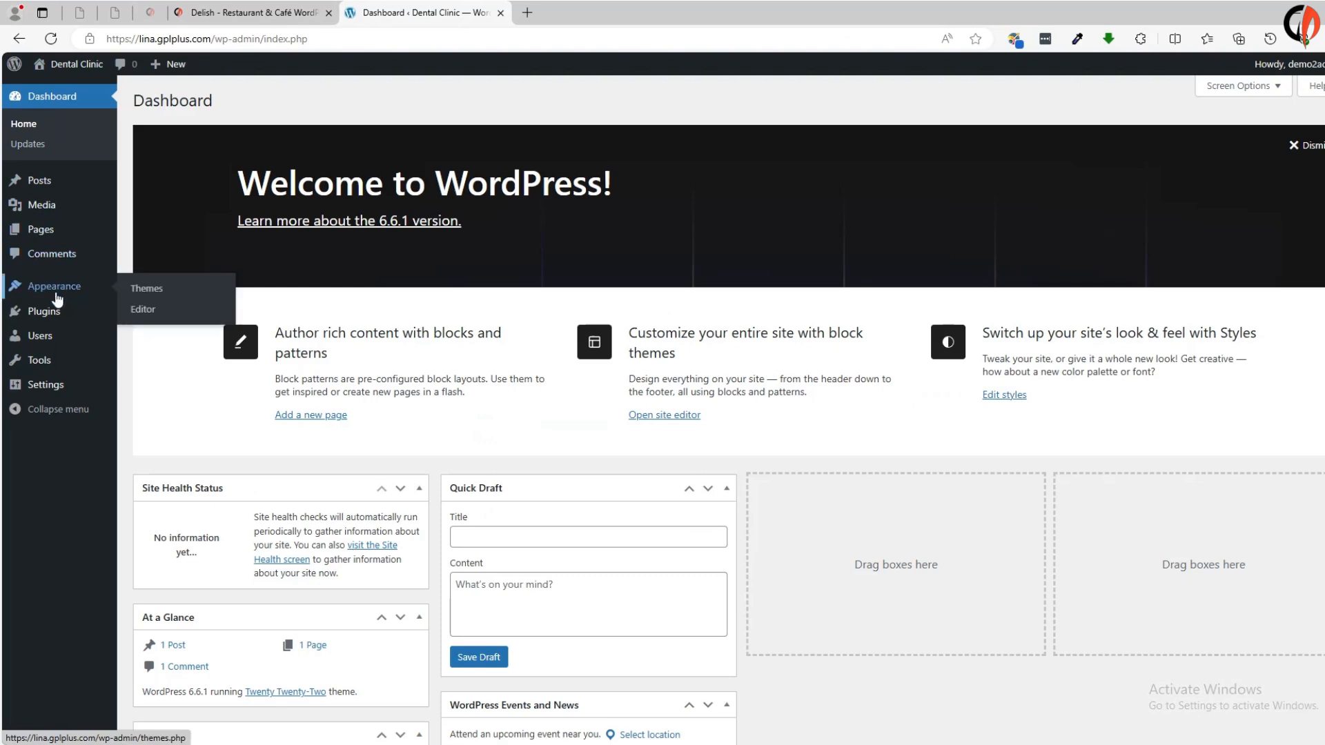
left_click(147, 298)
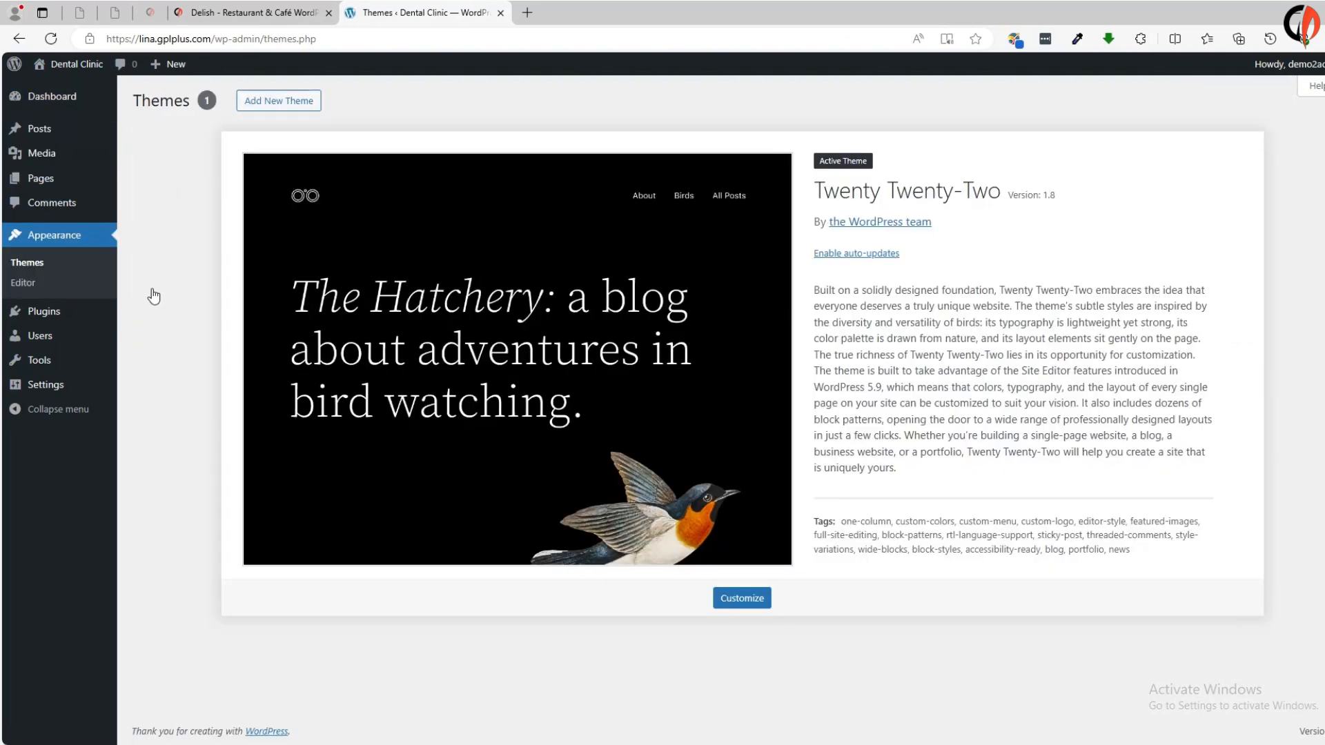
left_click(290, 102)
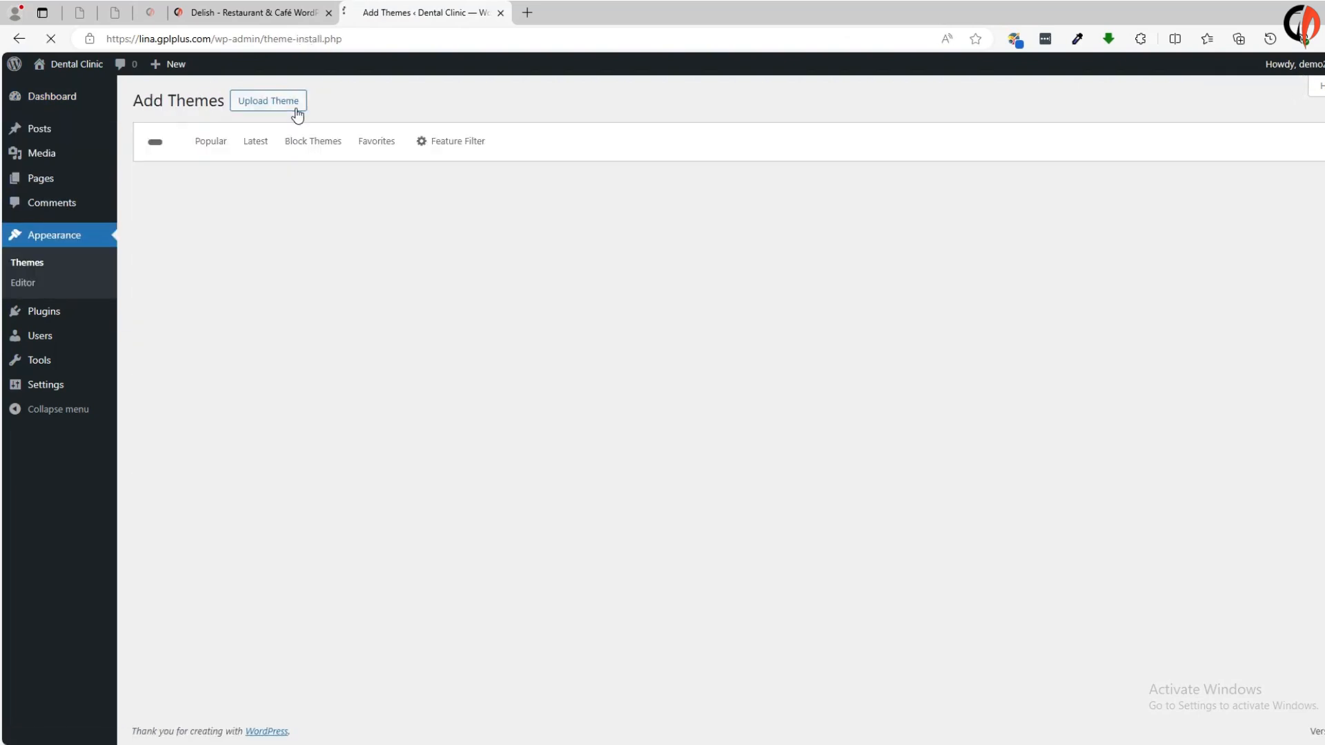
left_click(269, 104)
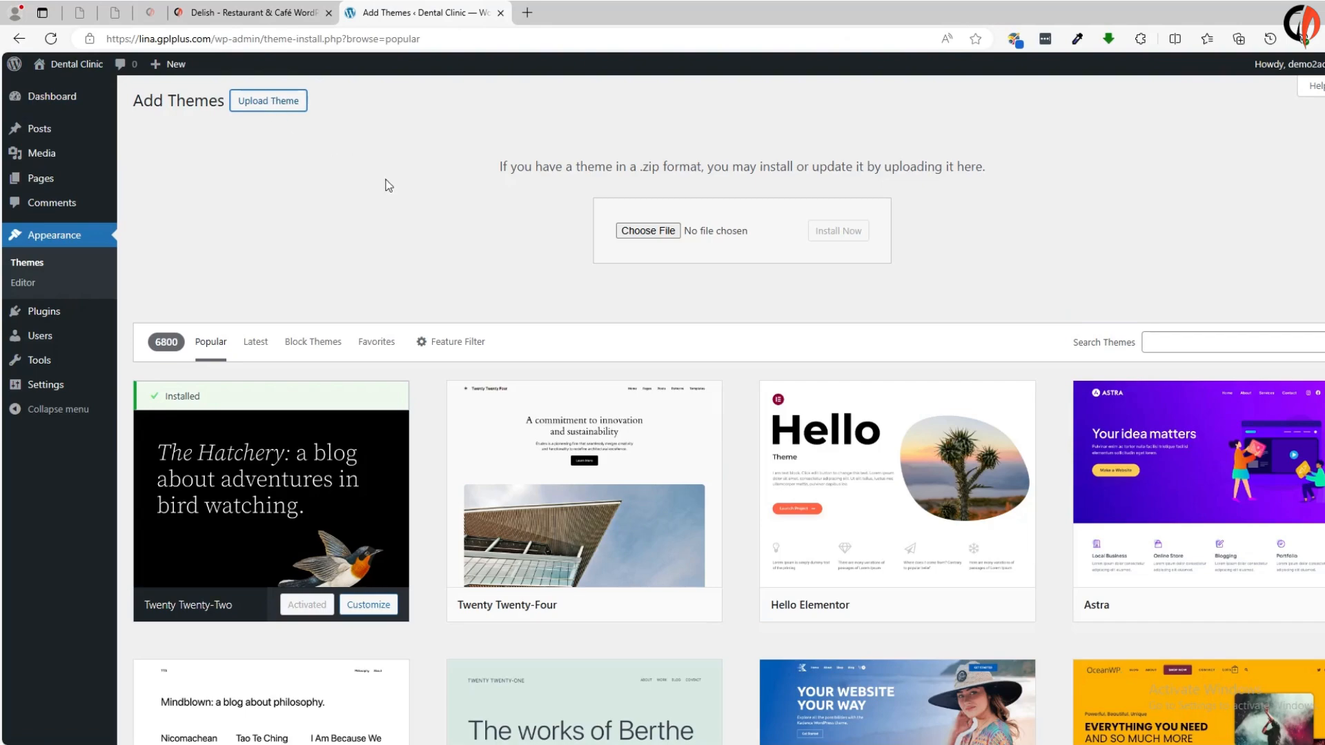
- Upload delishs.zip from the CC-delish-v1.0 folder, install it as a theme and activate it
left_click(642, 232)
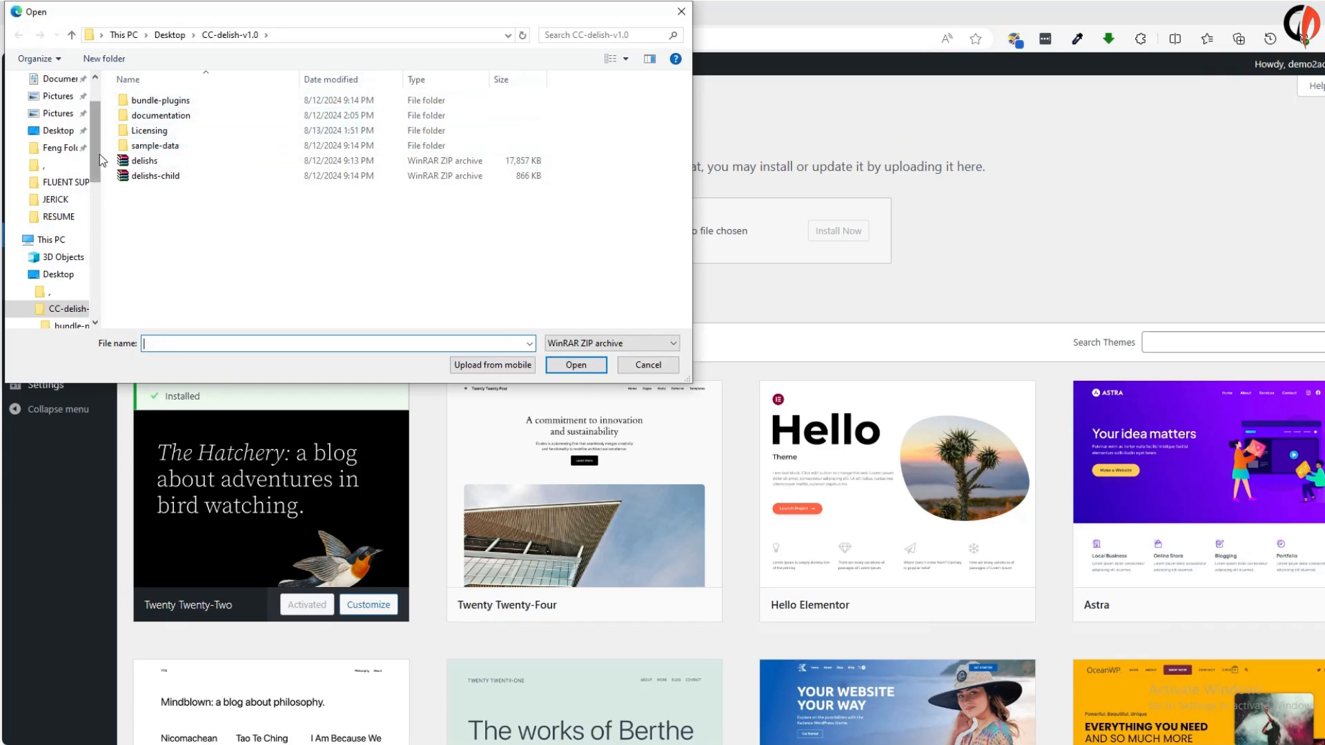
scroll(61, 113, "up", 2)
key("alt+Up")
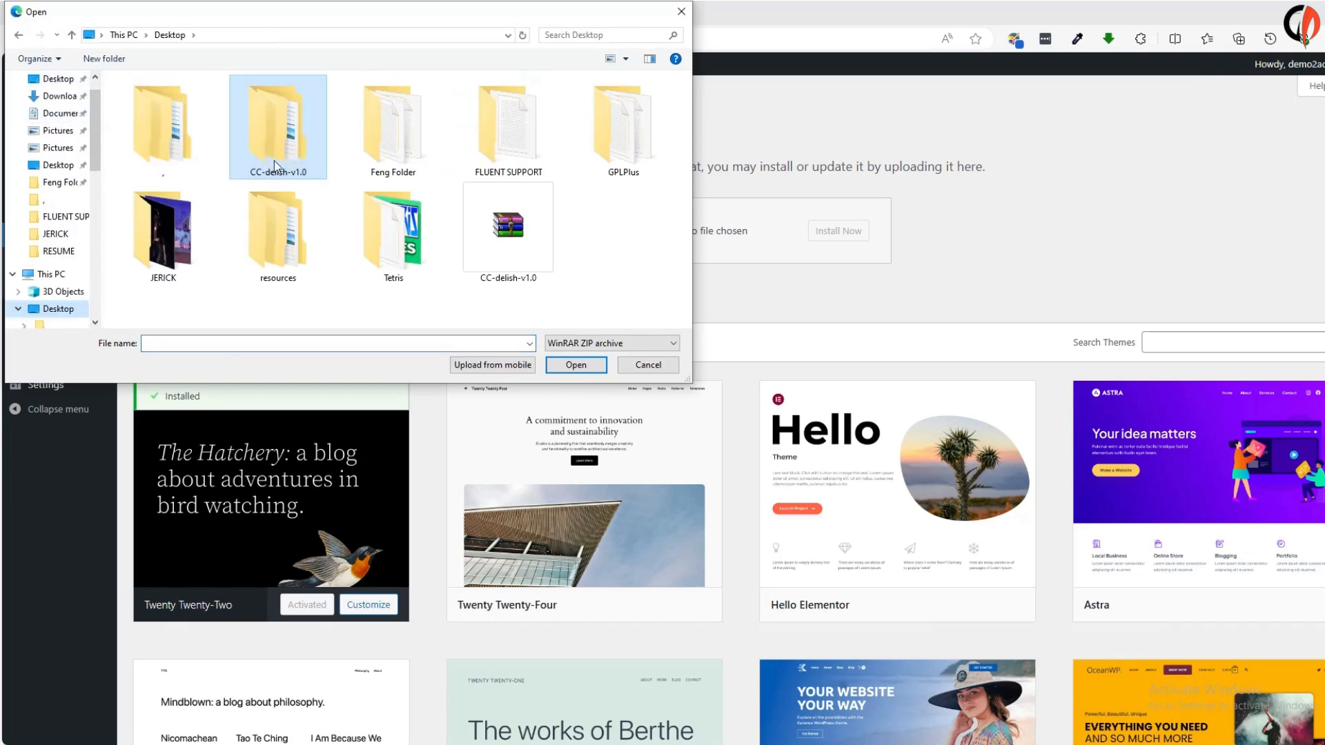
double_click(290, 136)
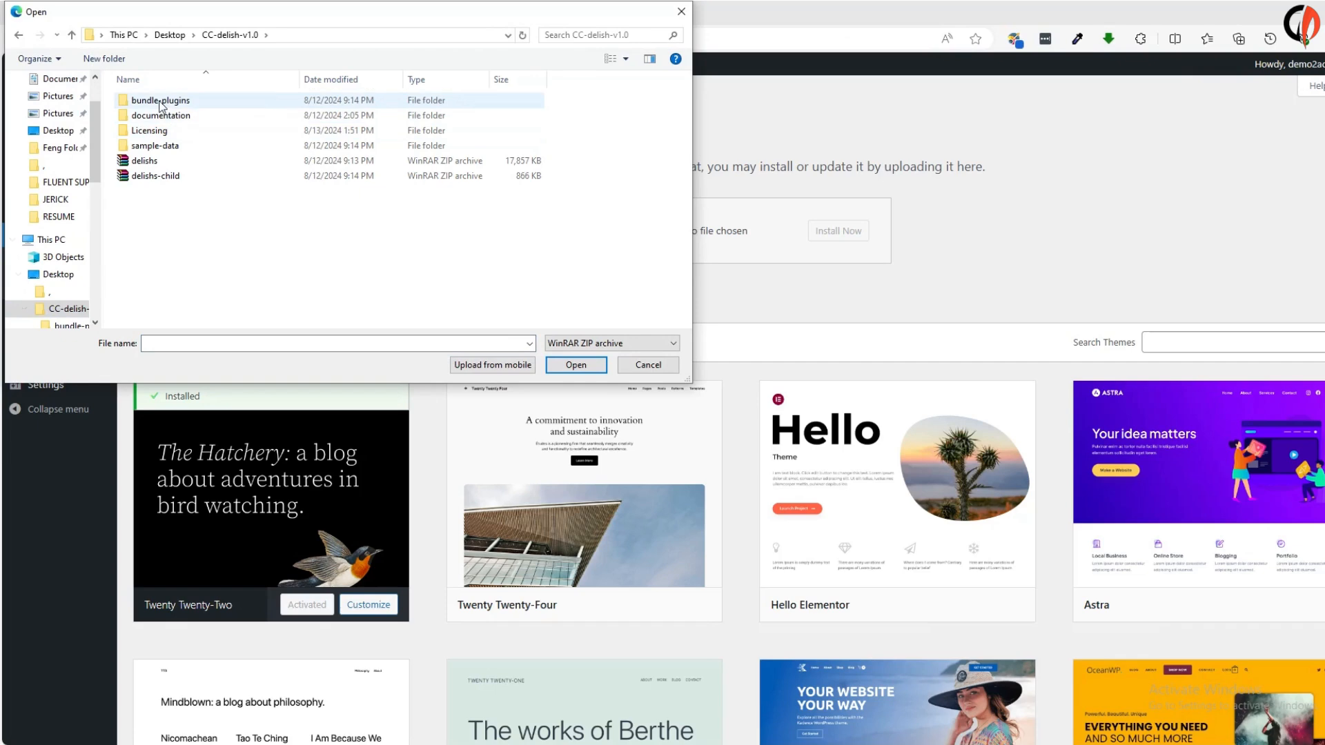
left_click(146, 161)
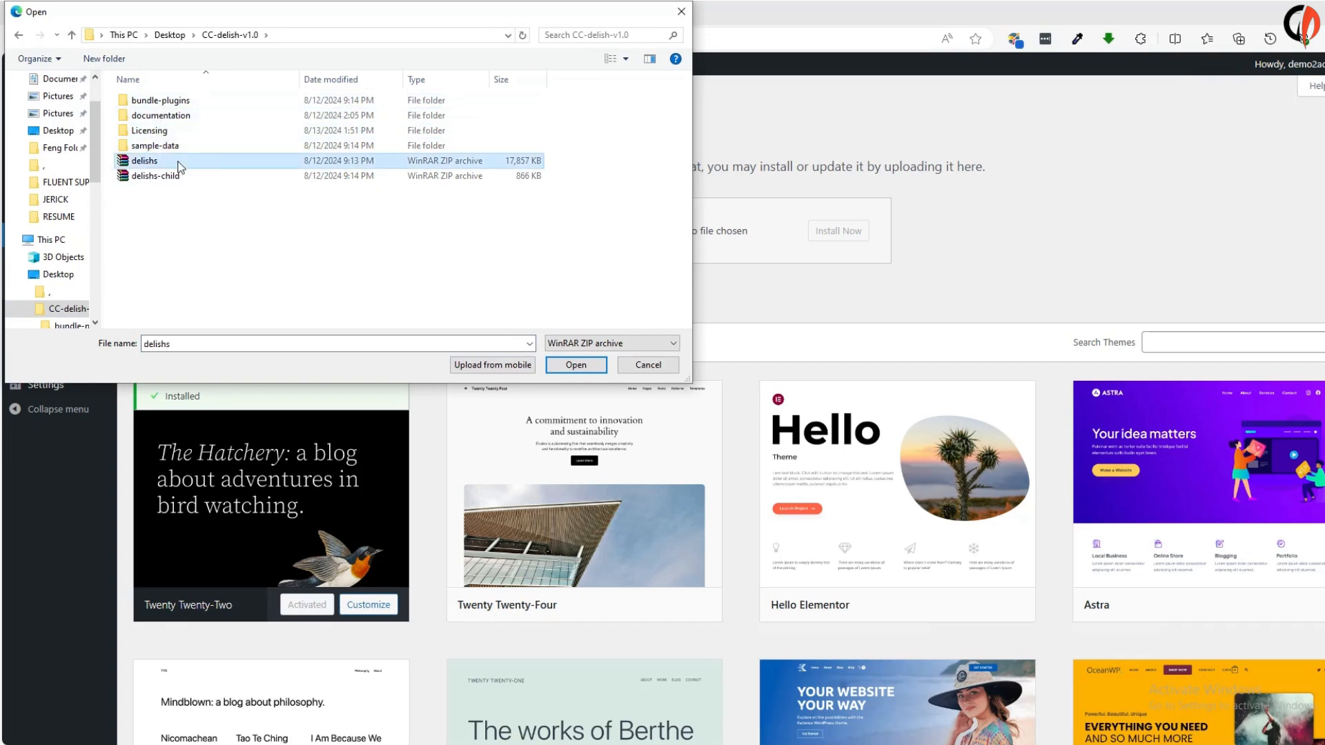
left_click(576, 365)
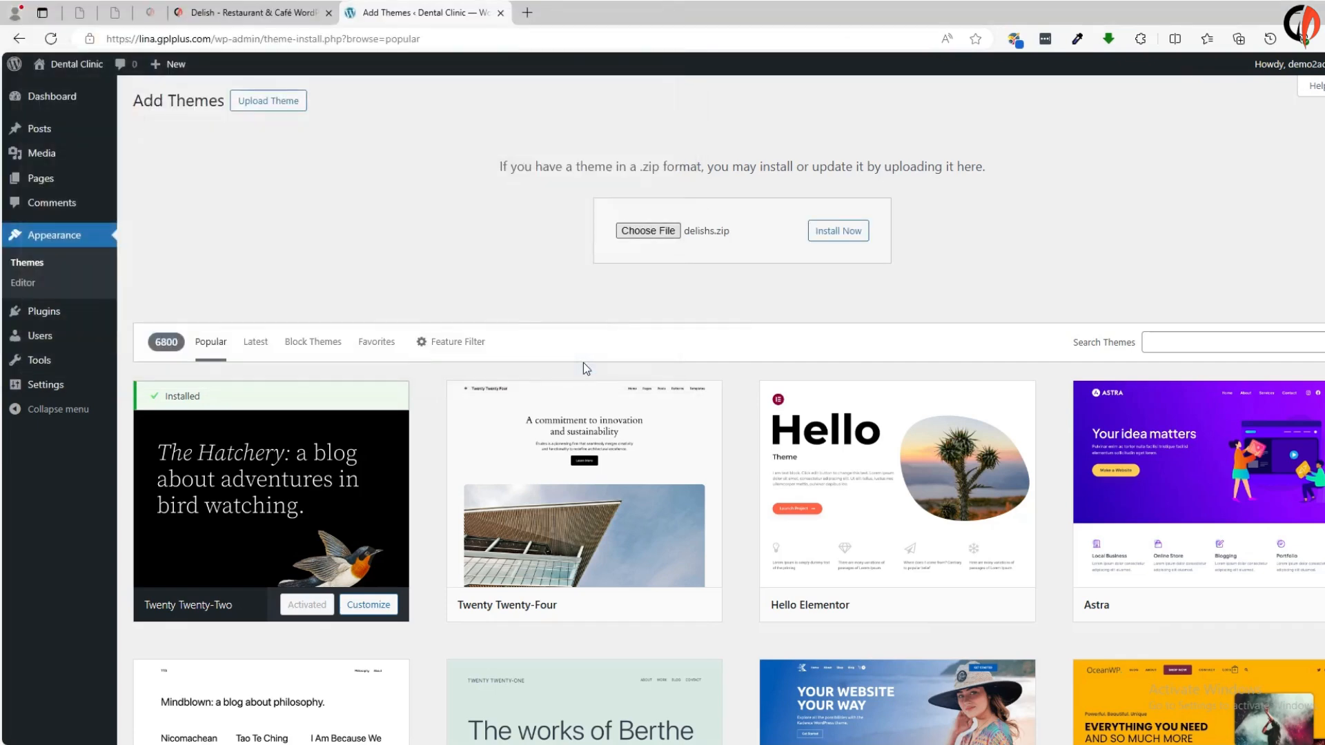
left_click(842, 234)
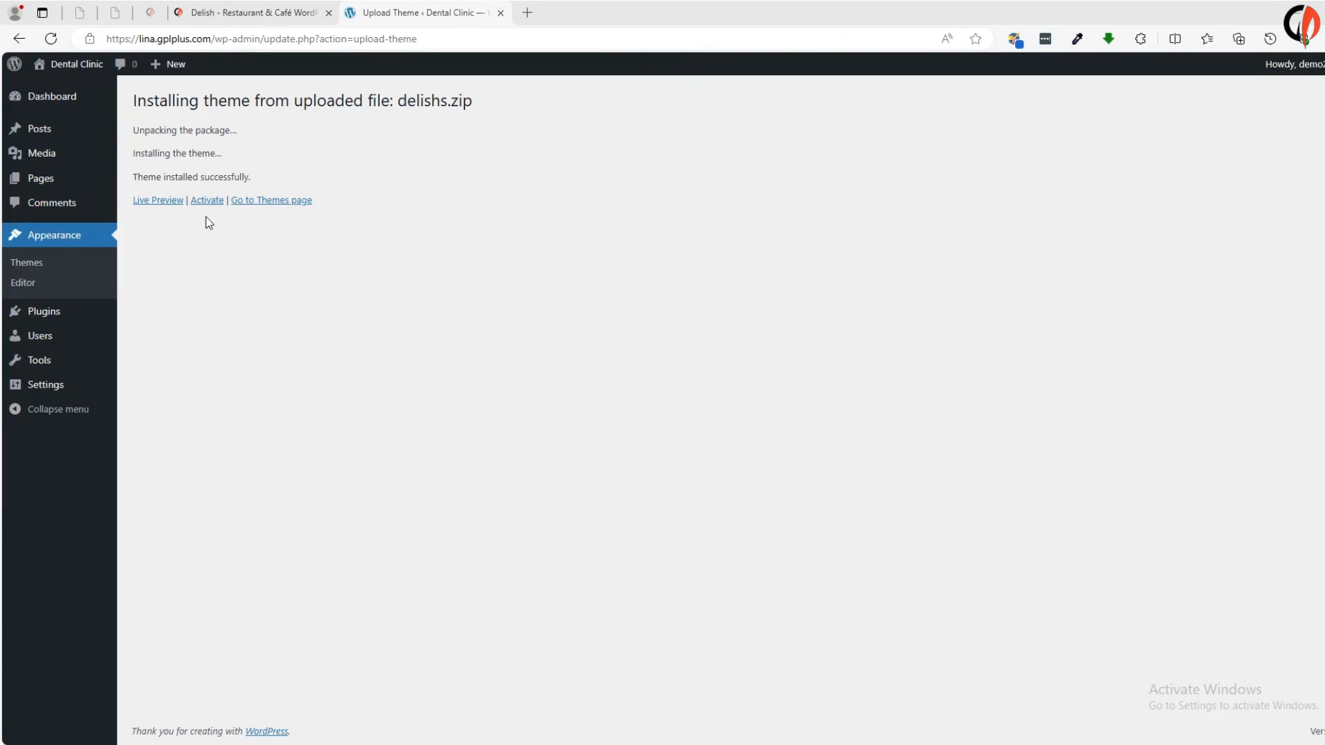
left_click(199, 200)
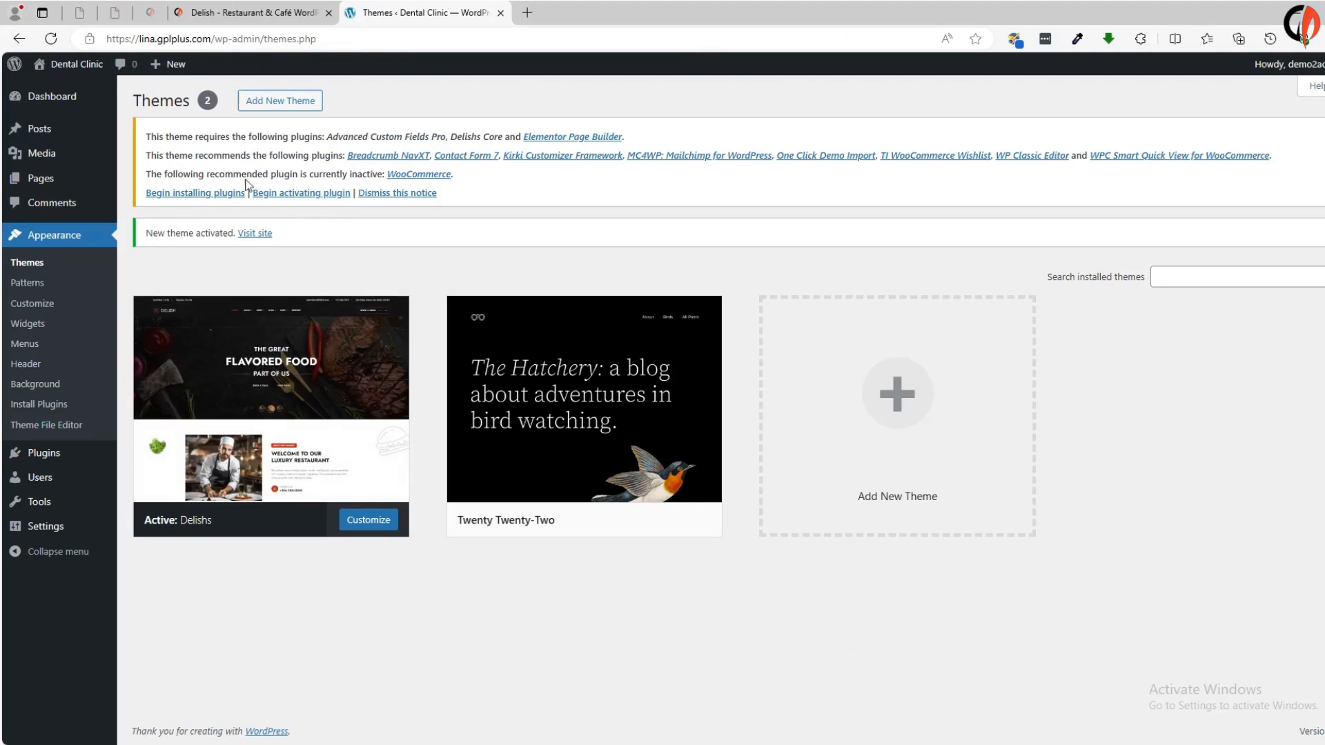
- Start the required plugins installation and bulk-install all listed required and recommended plugins
left_click(201, 195)
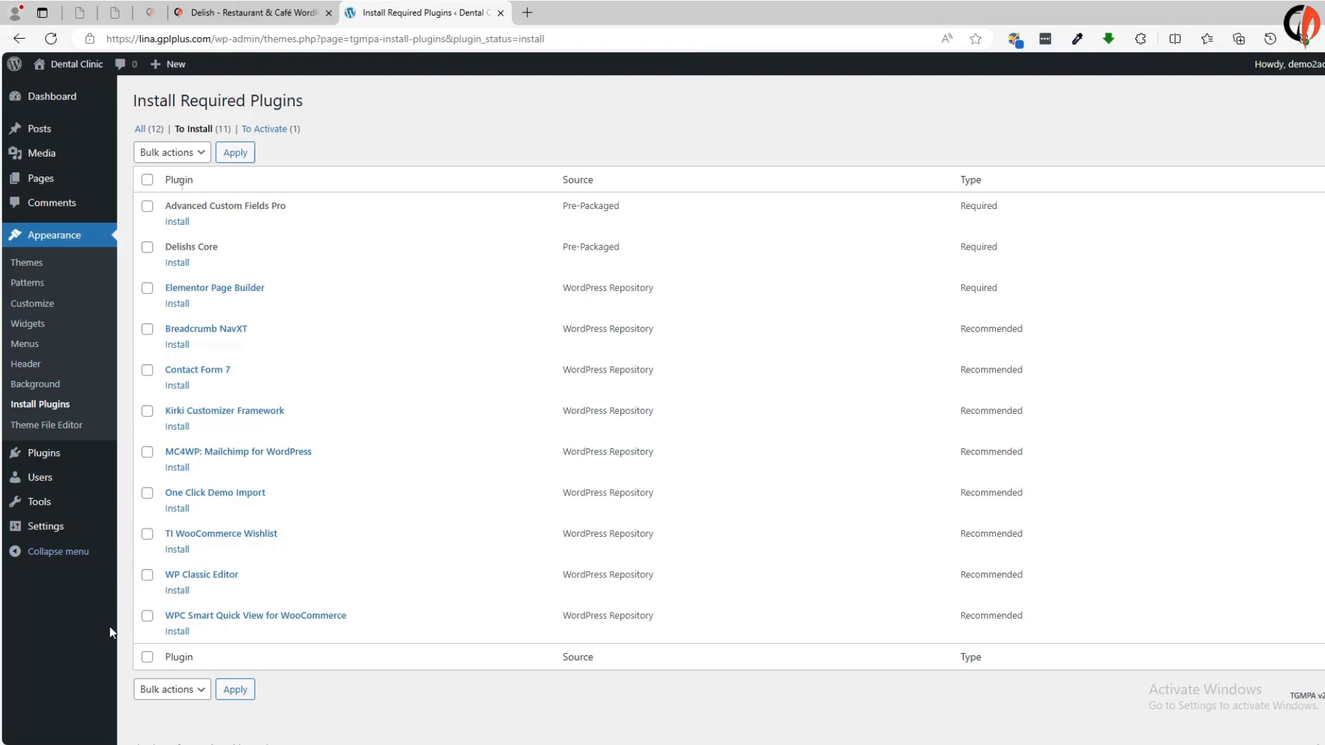
left_click(141, 656)
left_click(156, 152)
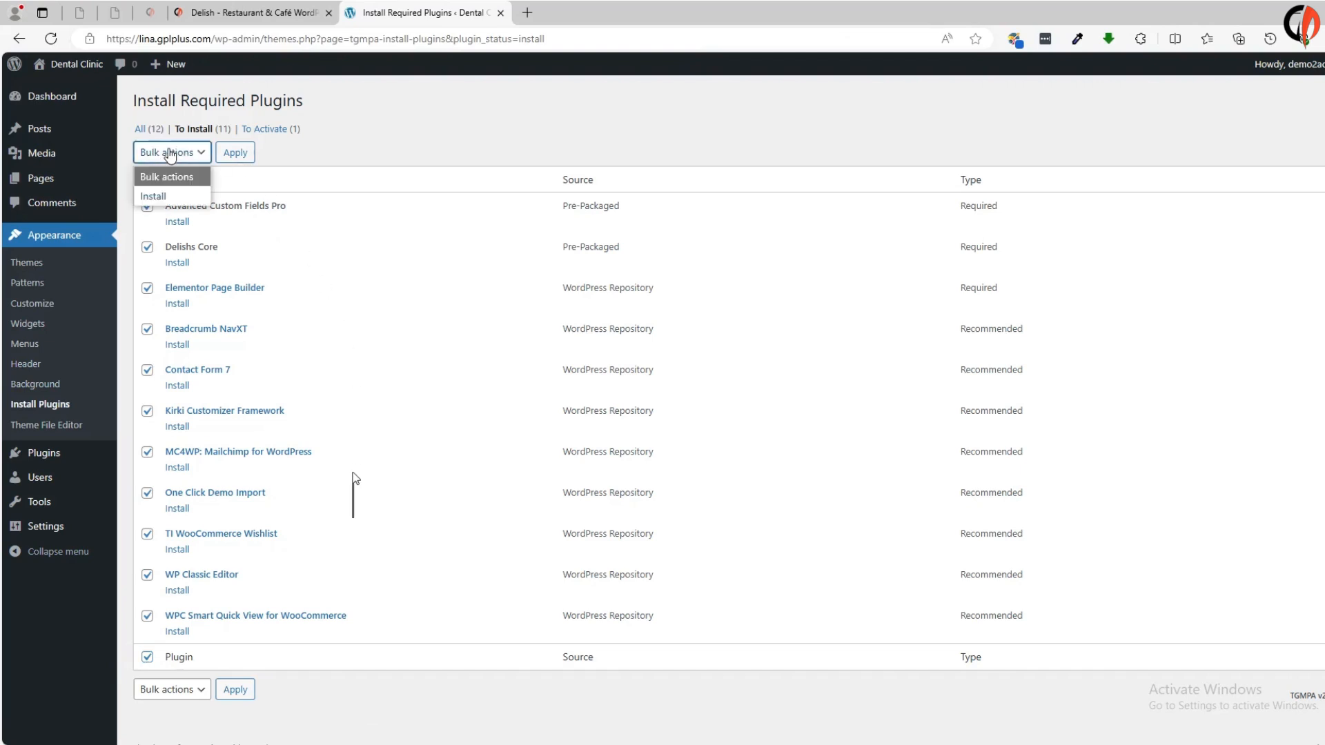
left_click(162, 195)
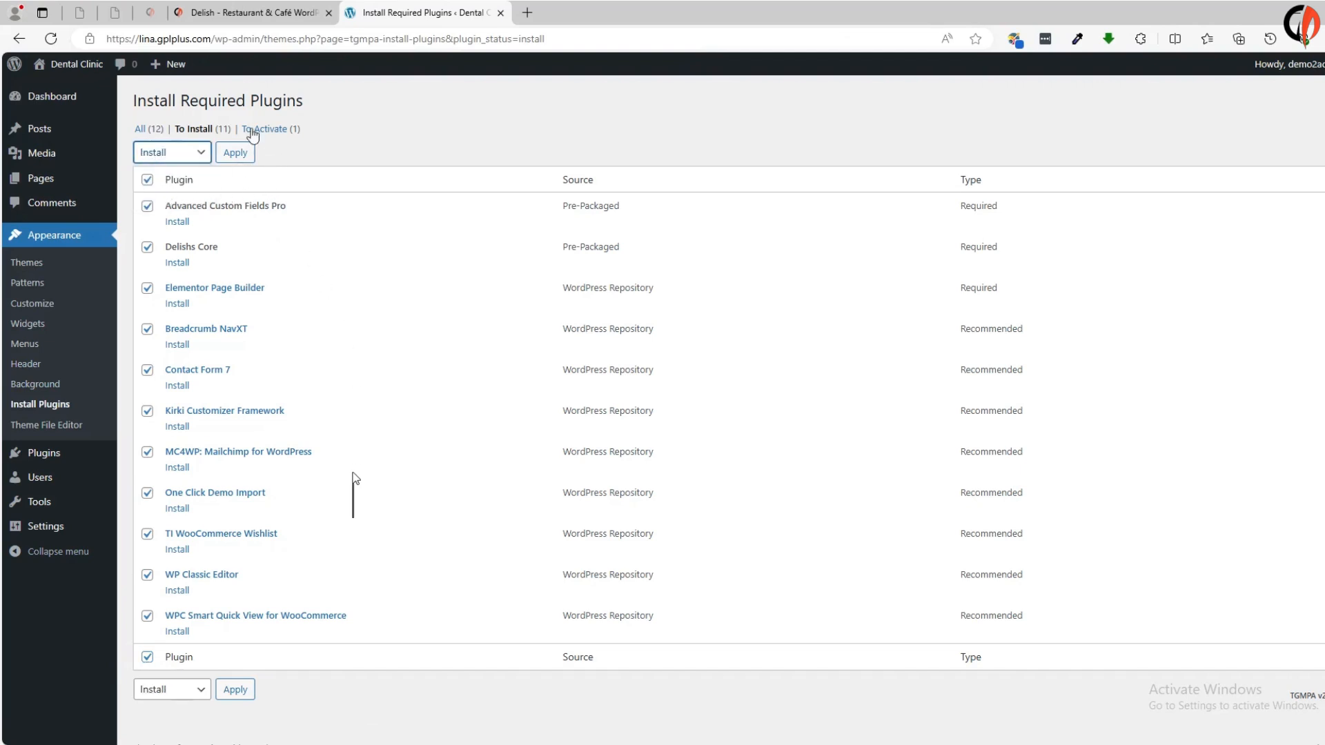
left_click(234, 153)
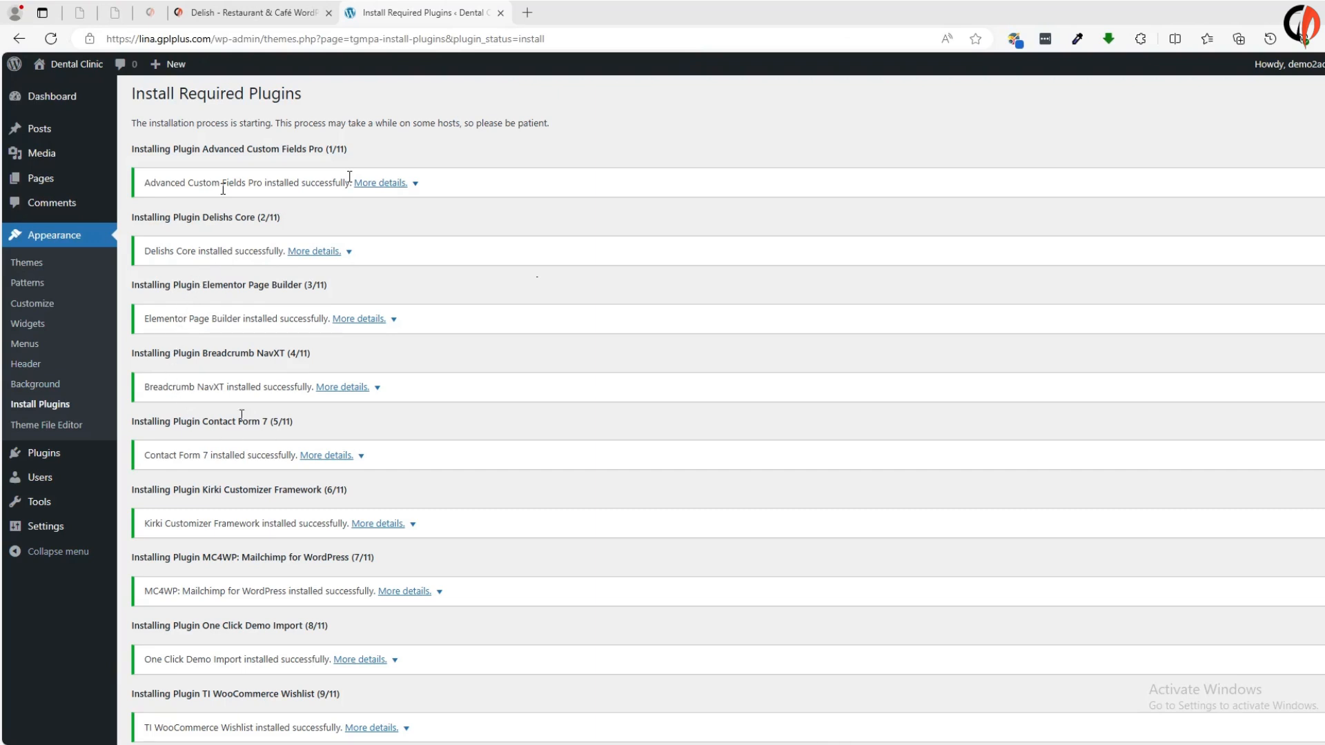
- Return to the required plugins installer and bulk-activate all the installed plugins, including WooCommerce
scroll(216, 419, "down", 2)
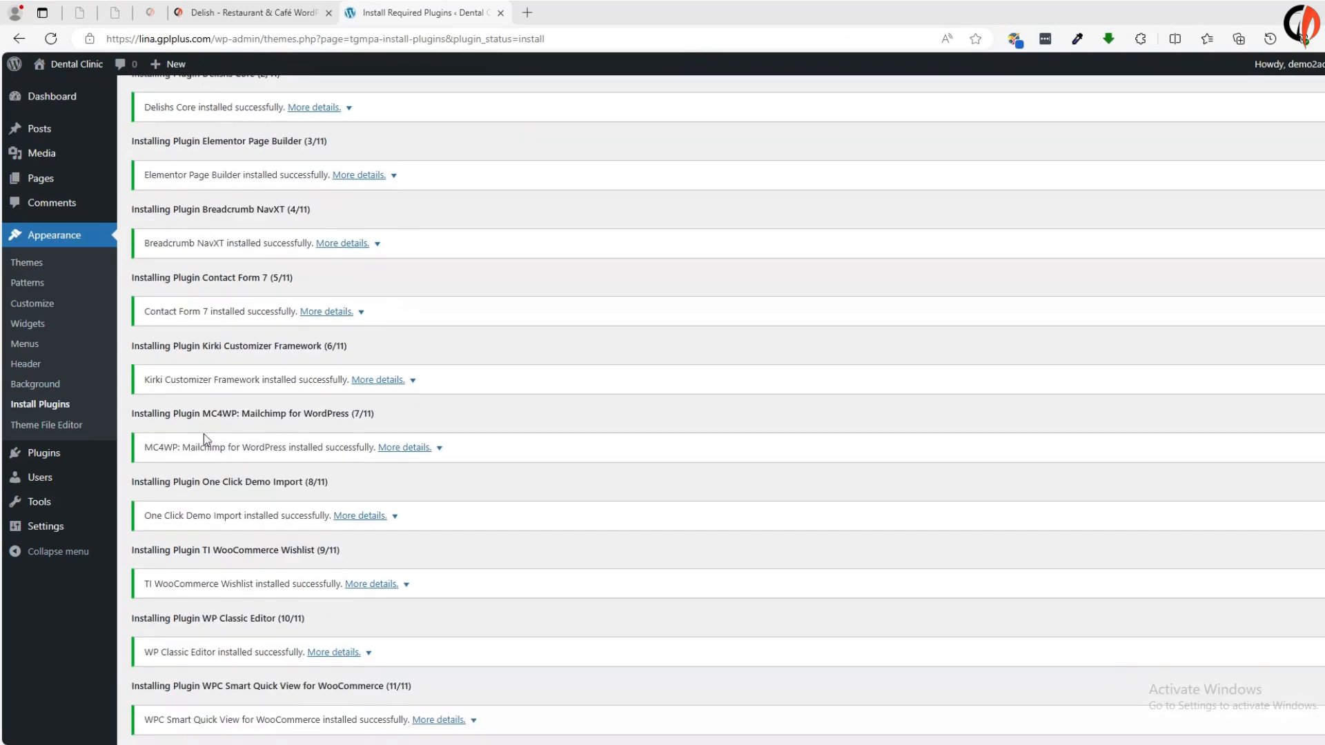
scroll(205, 434, "down", 2)
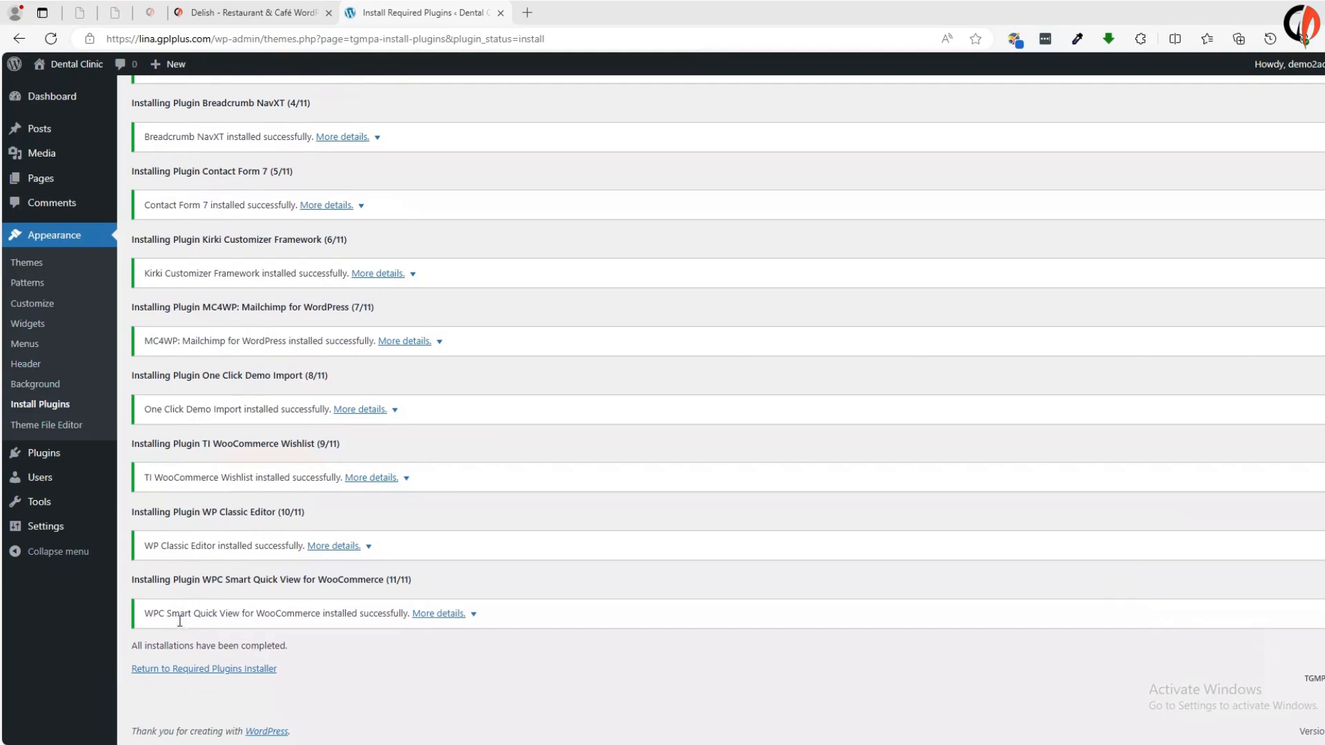
left_click(185, 670)
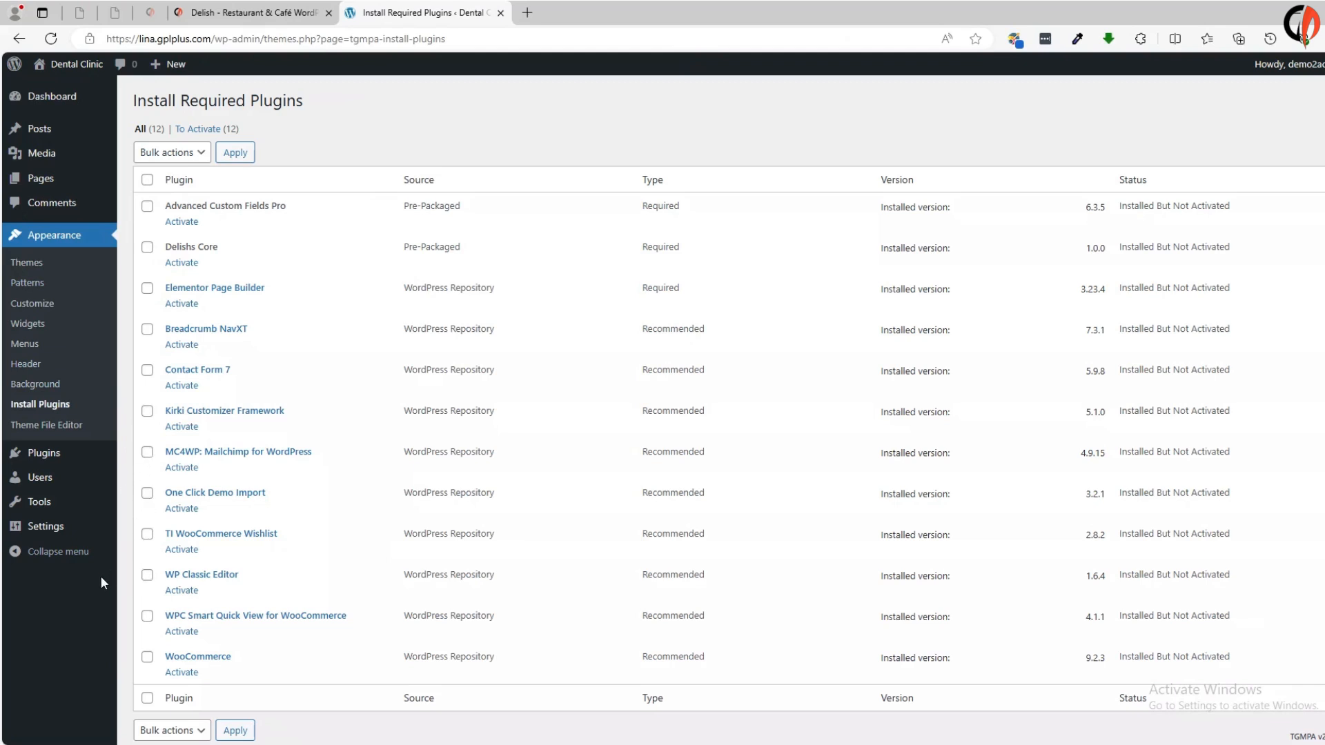
scroll(102, 581, "down", 1)
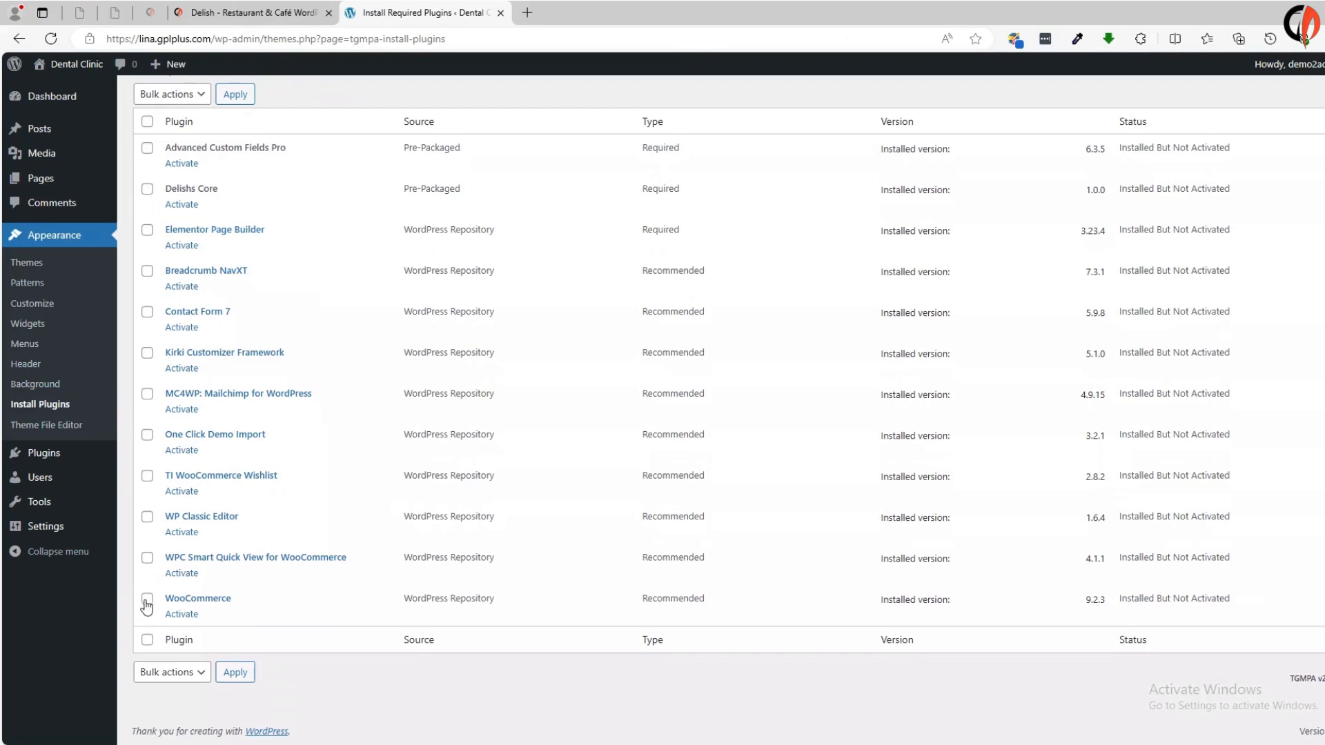
left_click(147, 640)
scroll(283, 619, "up", 1)
left_click(172, 153)
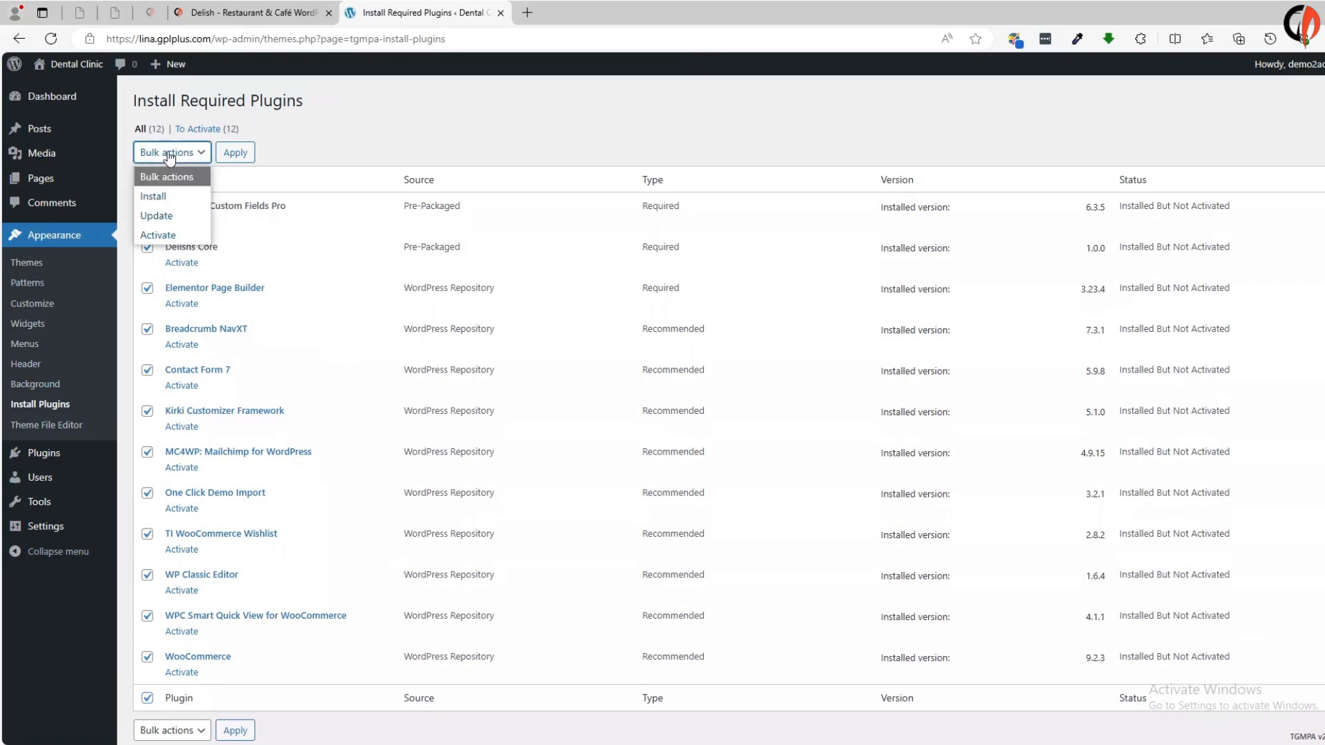
left_click(167, 235)
left_click(234, 153)
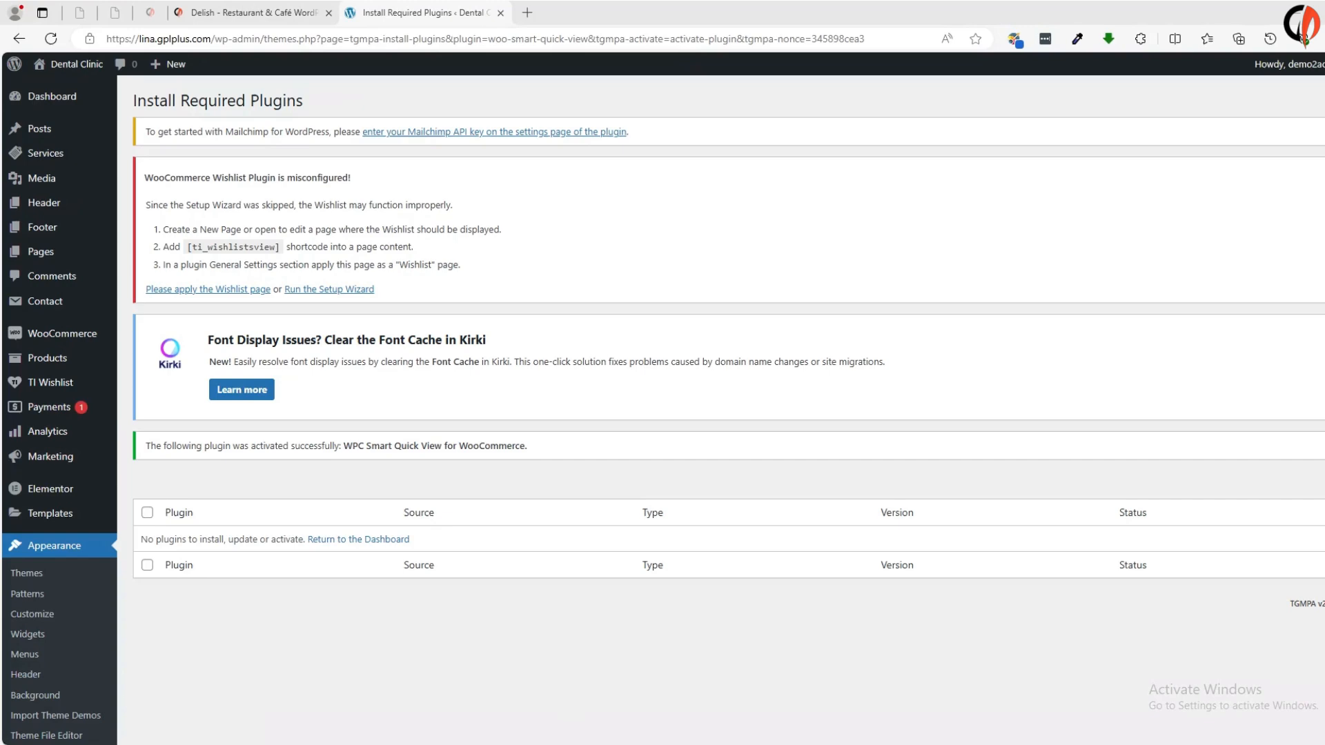
- Return to the WordPress dashboard and open the theme demo import page
left_click(52, 100)
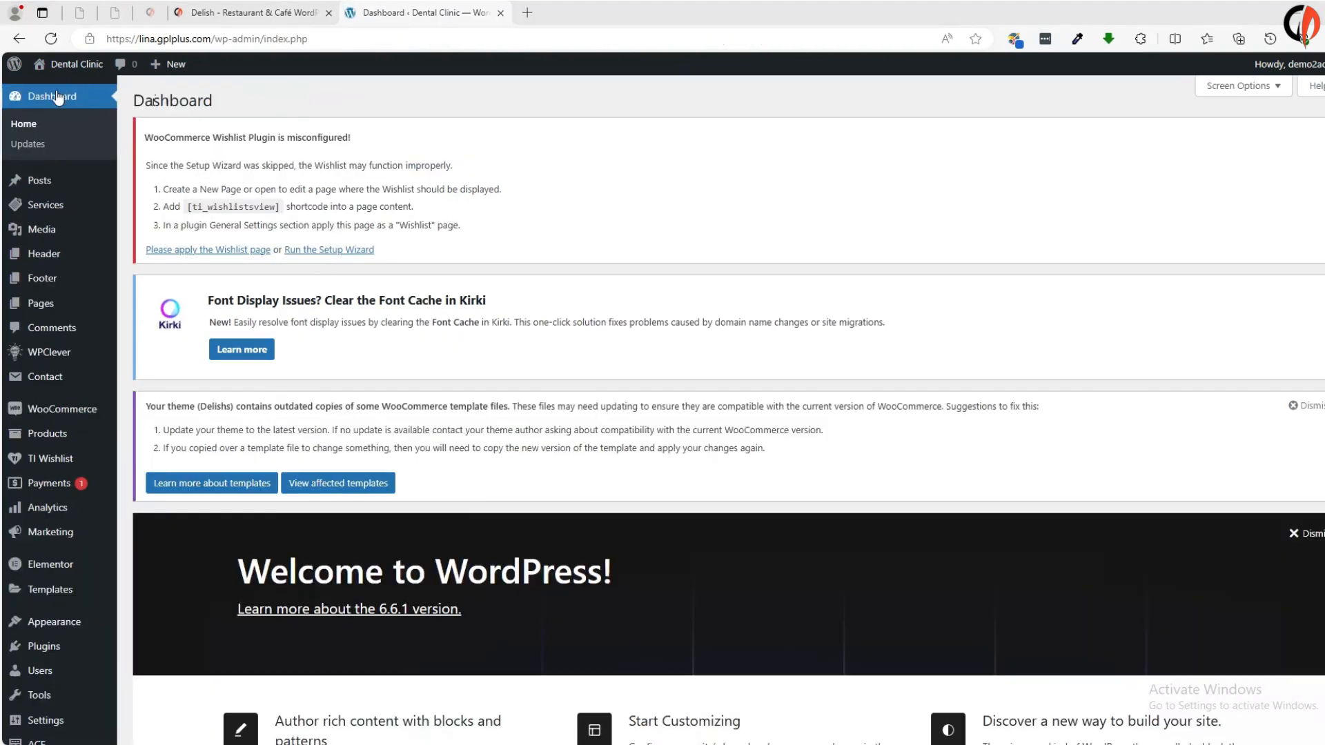
scroll(60, 138, "down", 3)
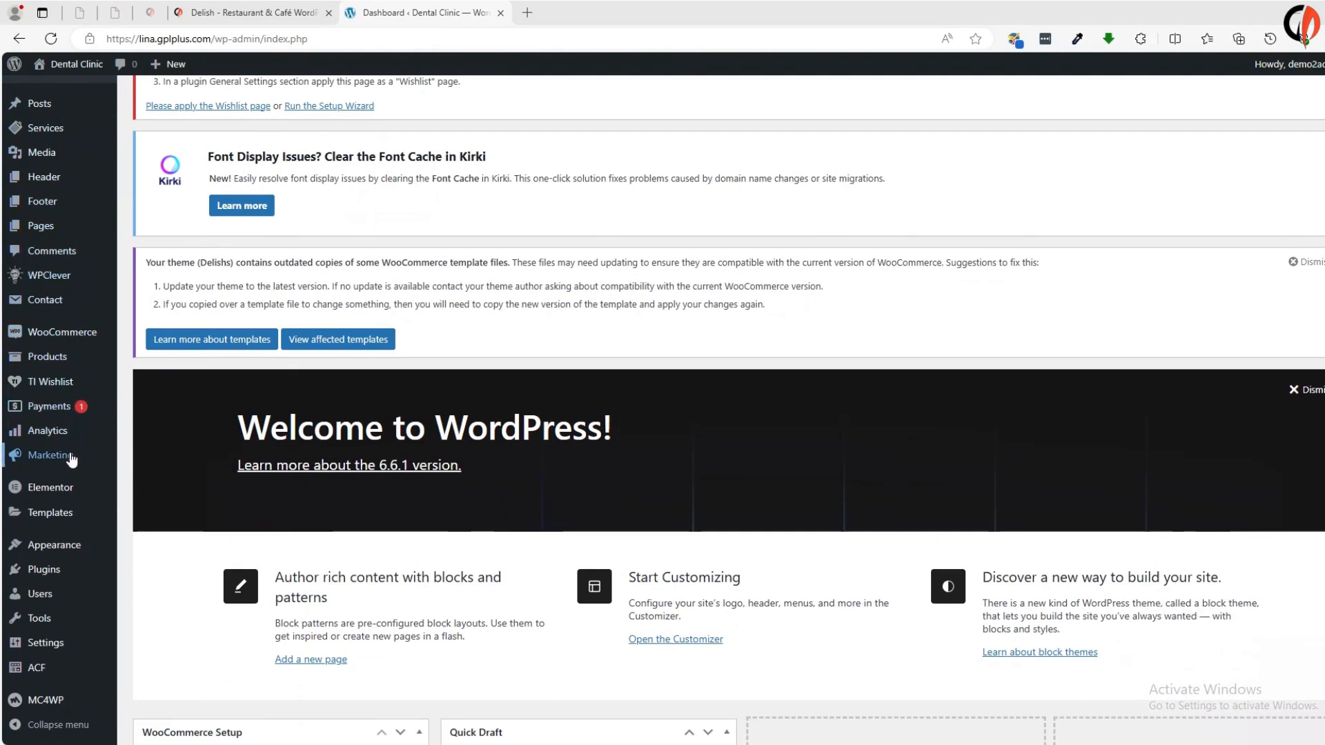
mouse_move(98, 552)
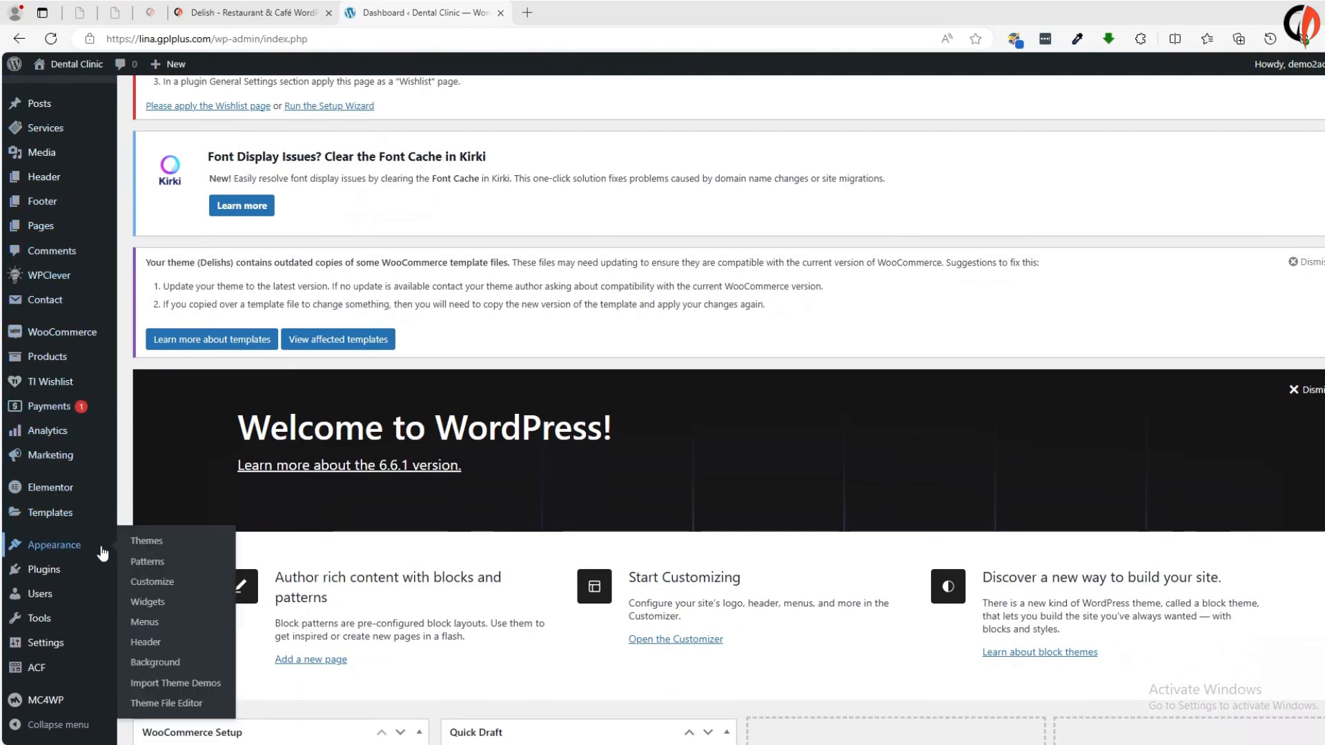
left_click(181, 684)
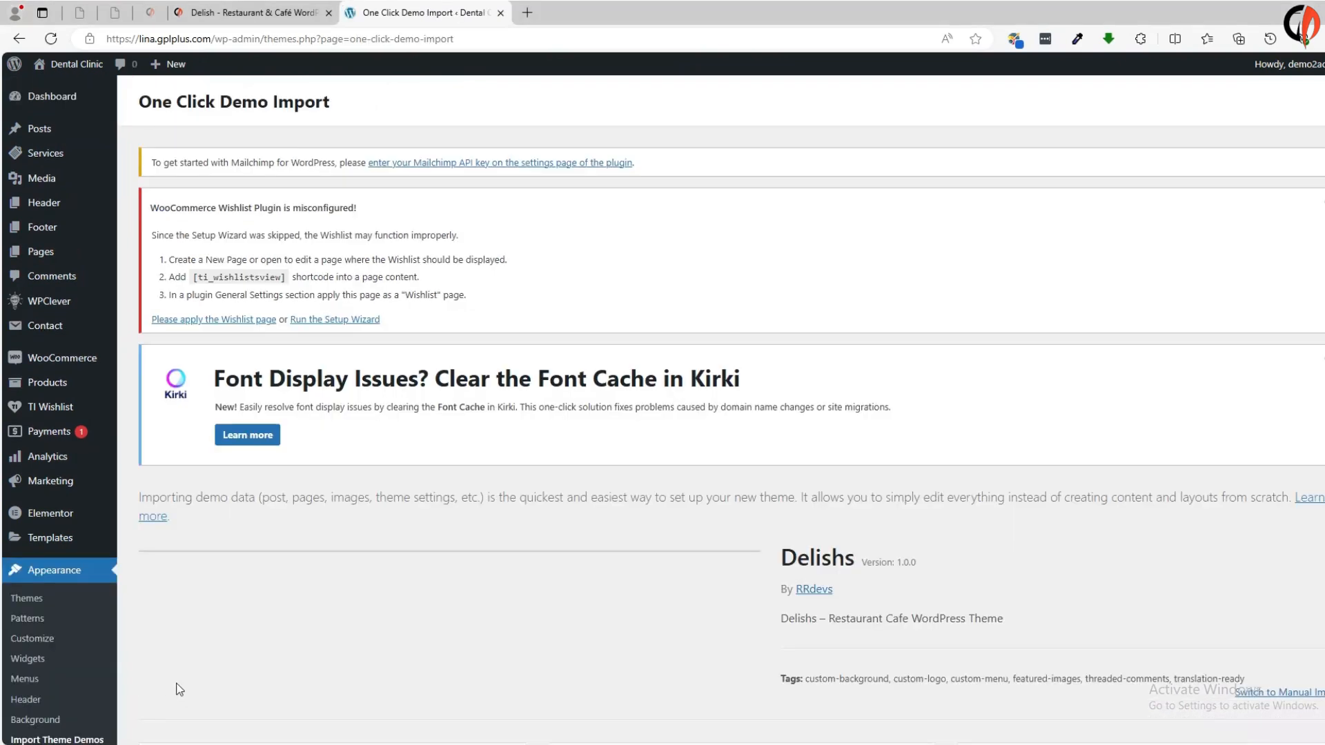
- Choose the Home 01 demo of the Delishs theme for import
scroll(393, 391, "down", 5)
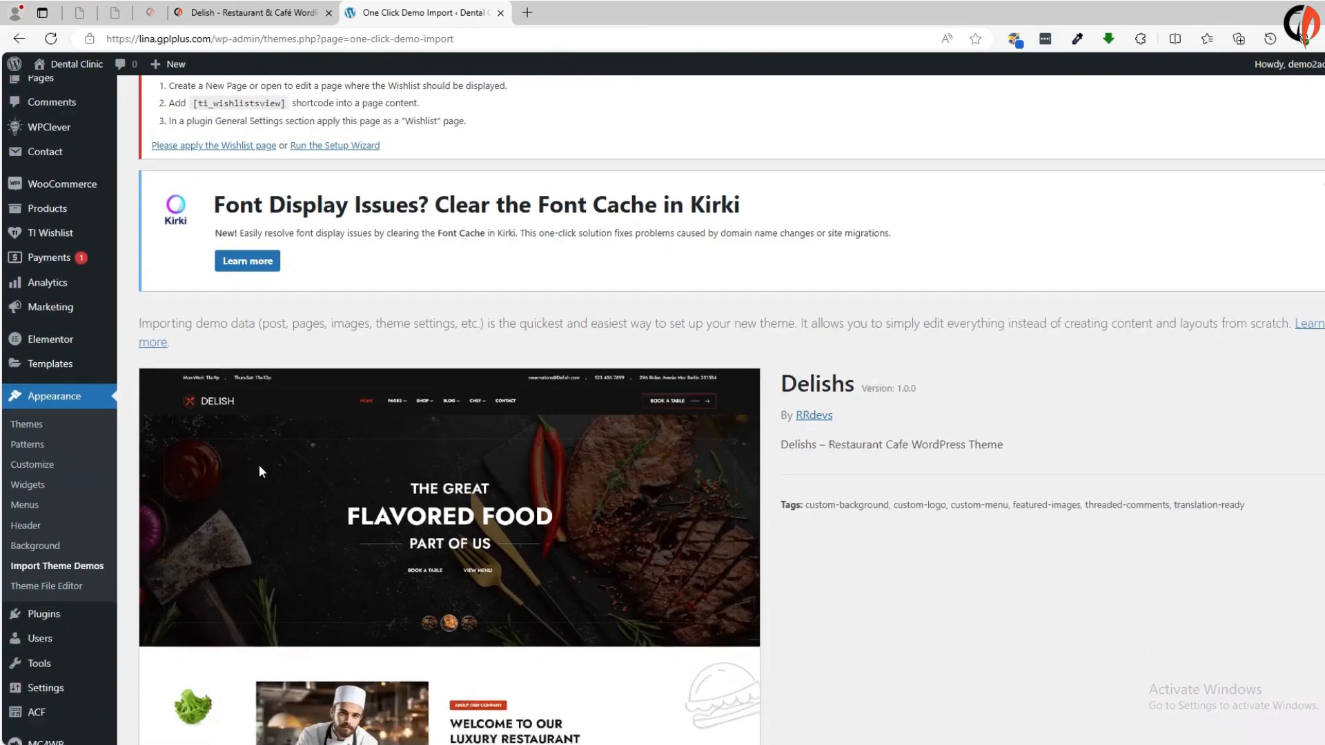
scroll(385, 432, "down", 3)
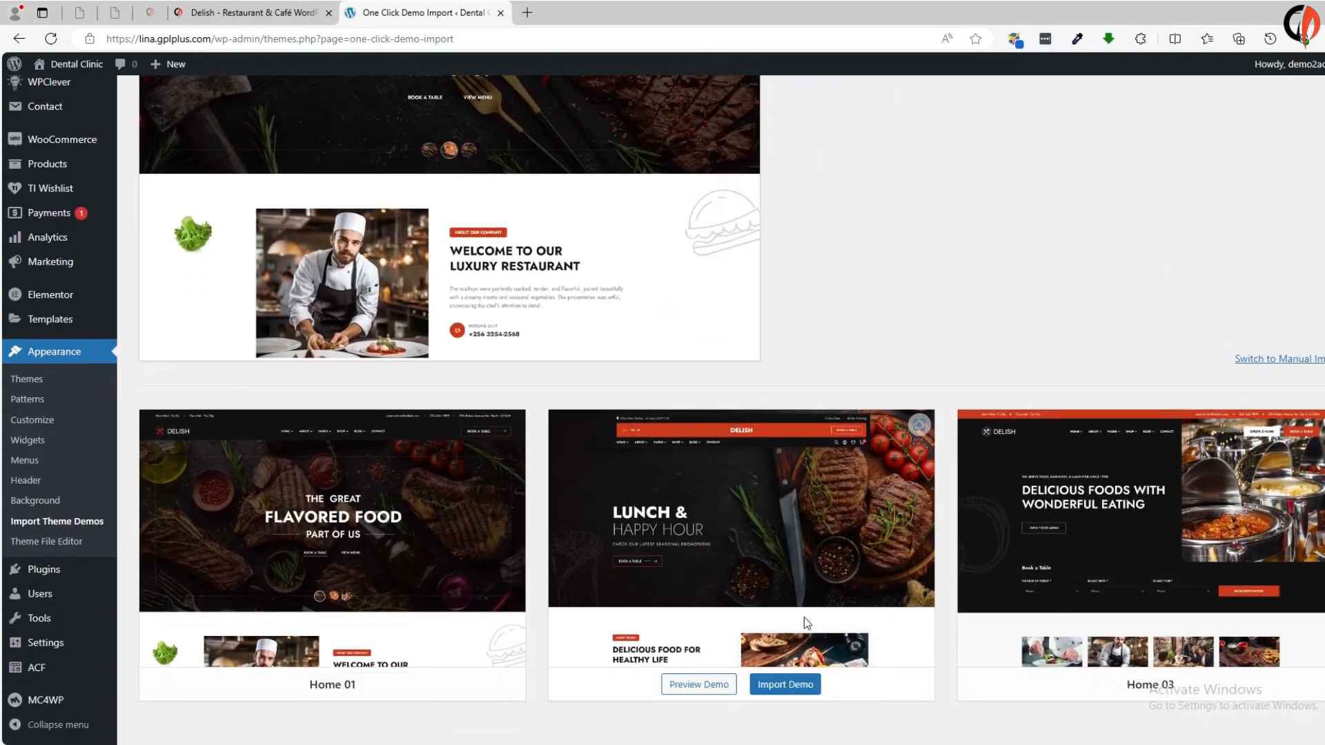
scroll(814, 476, "down", 1)
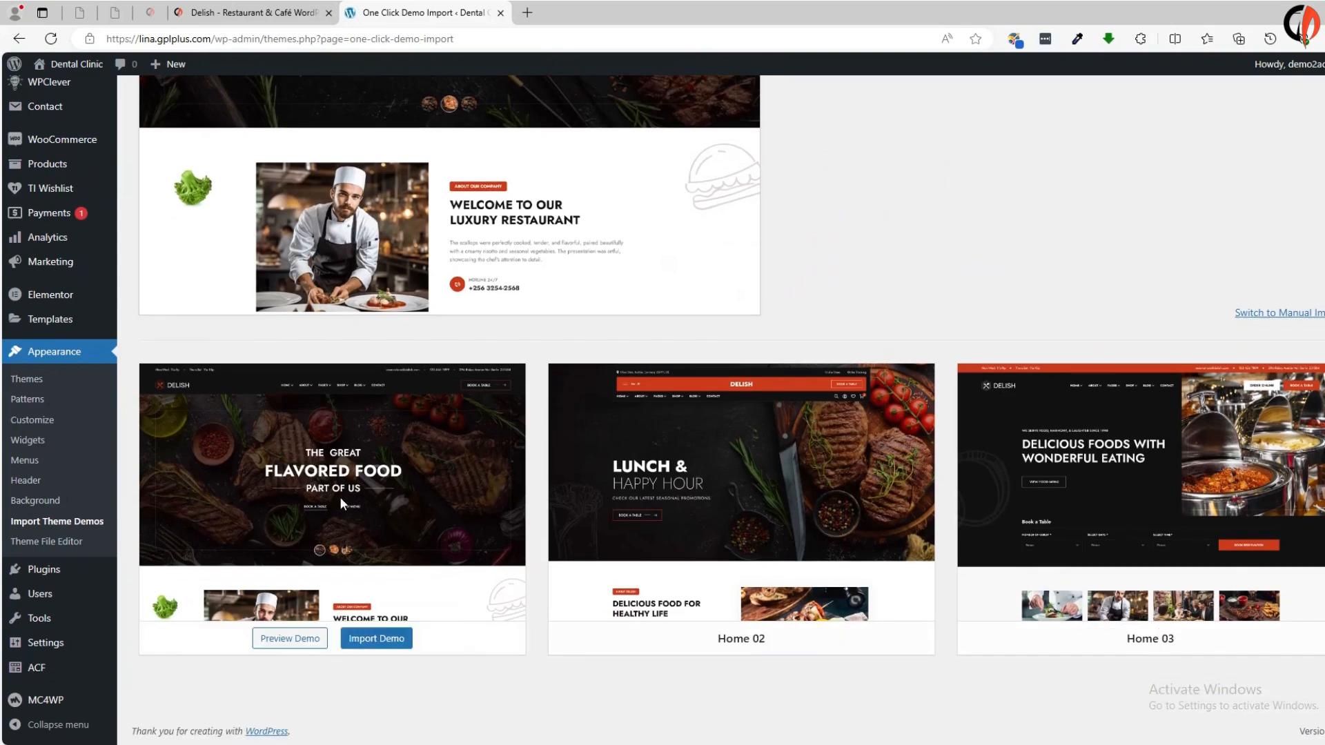
left_click(385, 643)
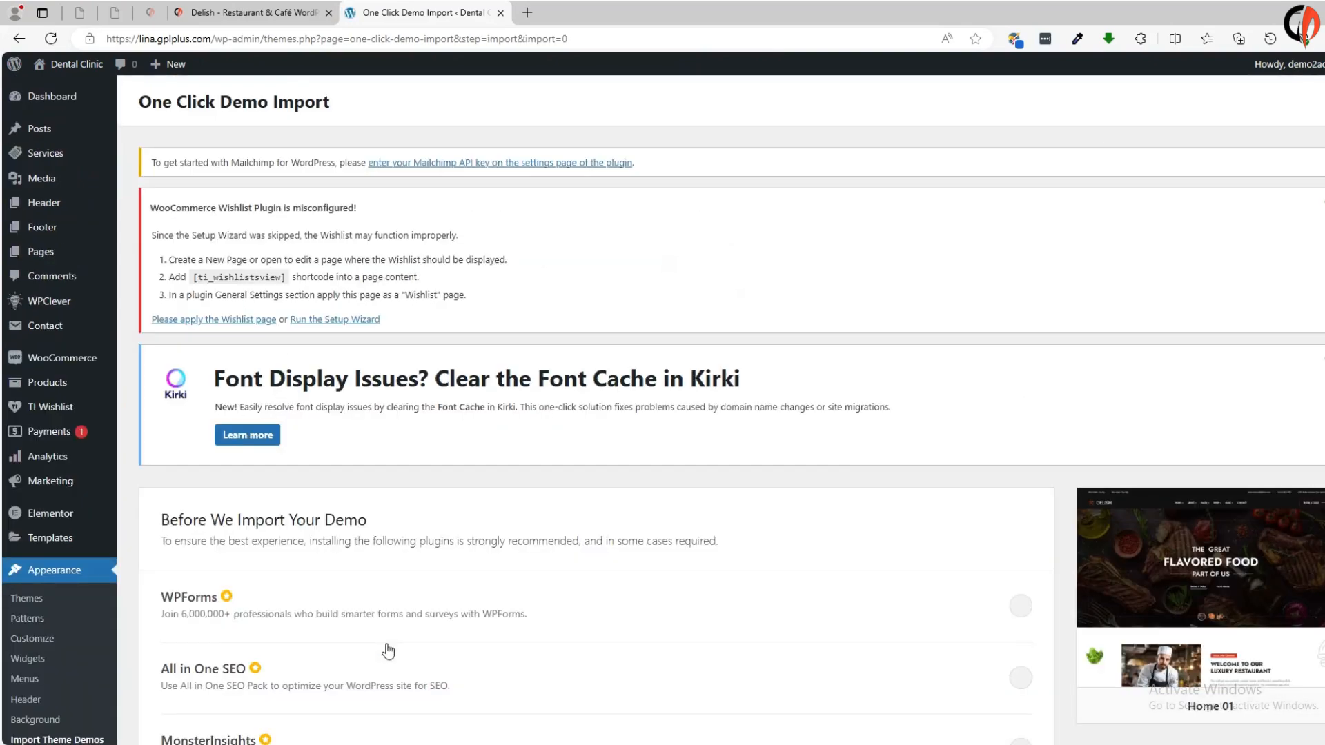
- Include the recommended WPForms, All in One SEO and MonsterInsights plugins and run the Home 01 demo import
scroll(724, 483, "down", 4)
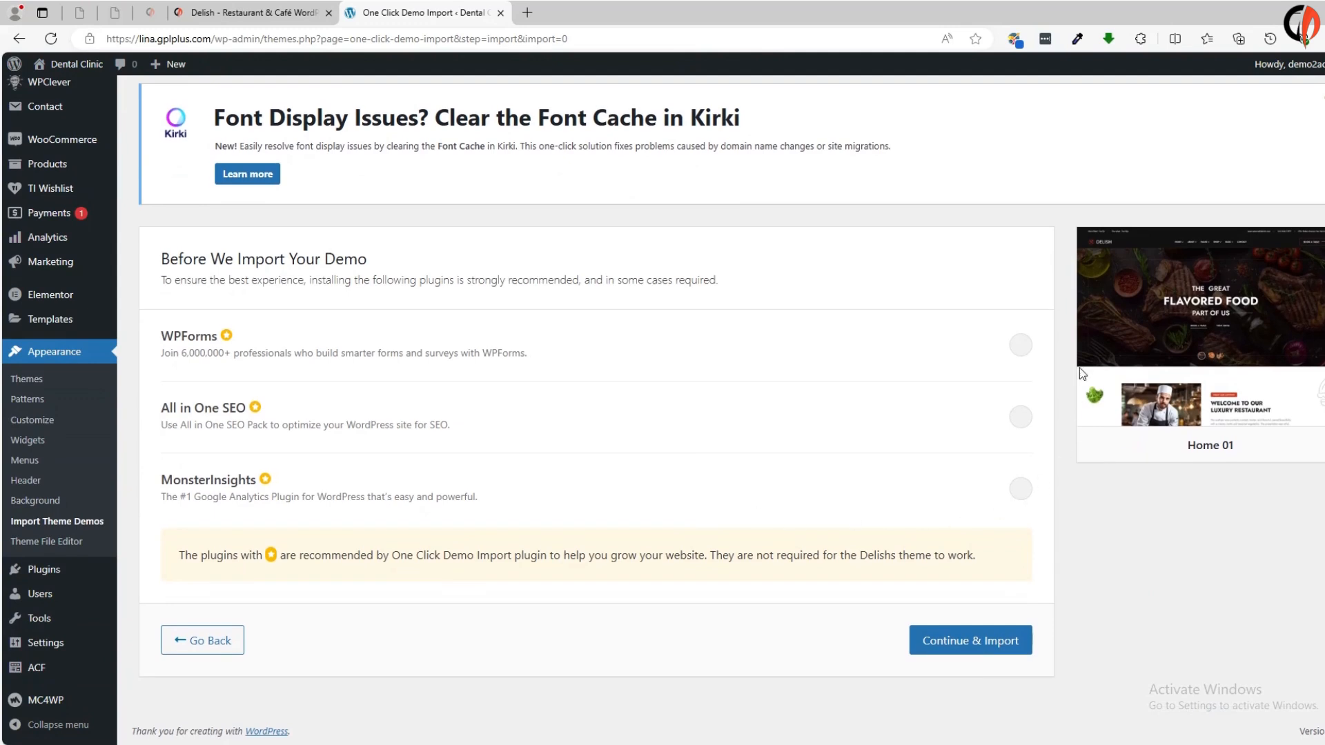
left_click(1020, 344)
left_click(1019, 418)
left_click(1021, 492)
left_click(988, 643)
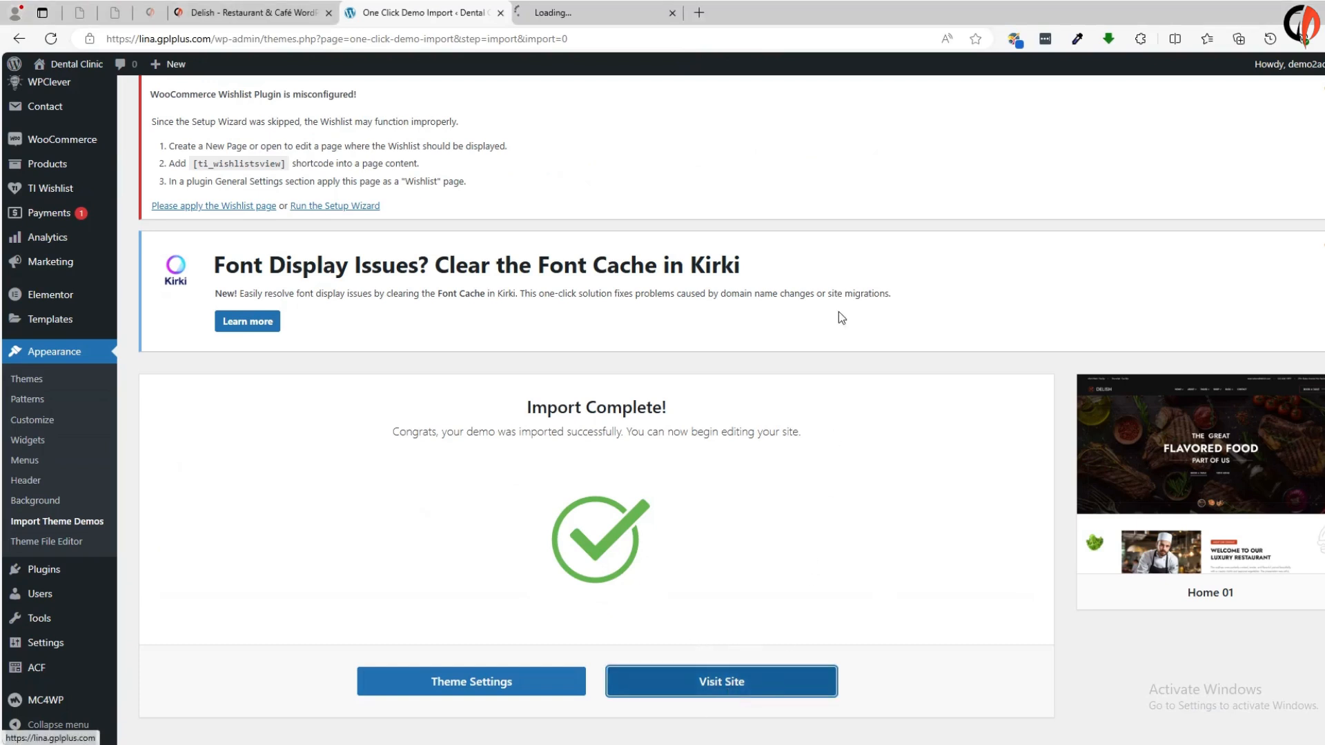
- View the live site and examine the imported homepage's sections from the hero banner down to the footer and back up
left_click(607, 13)
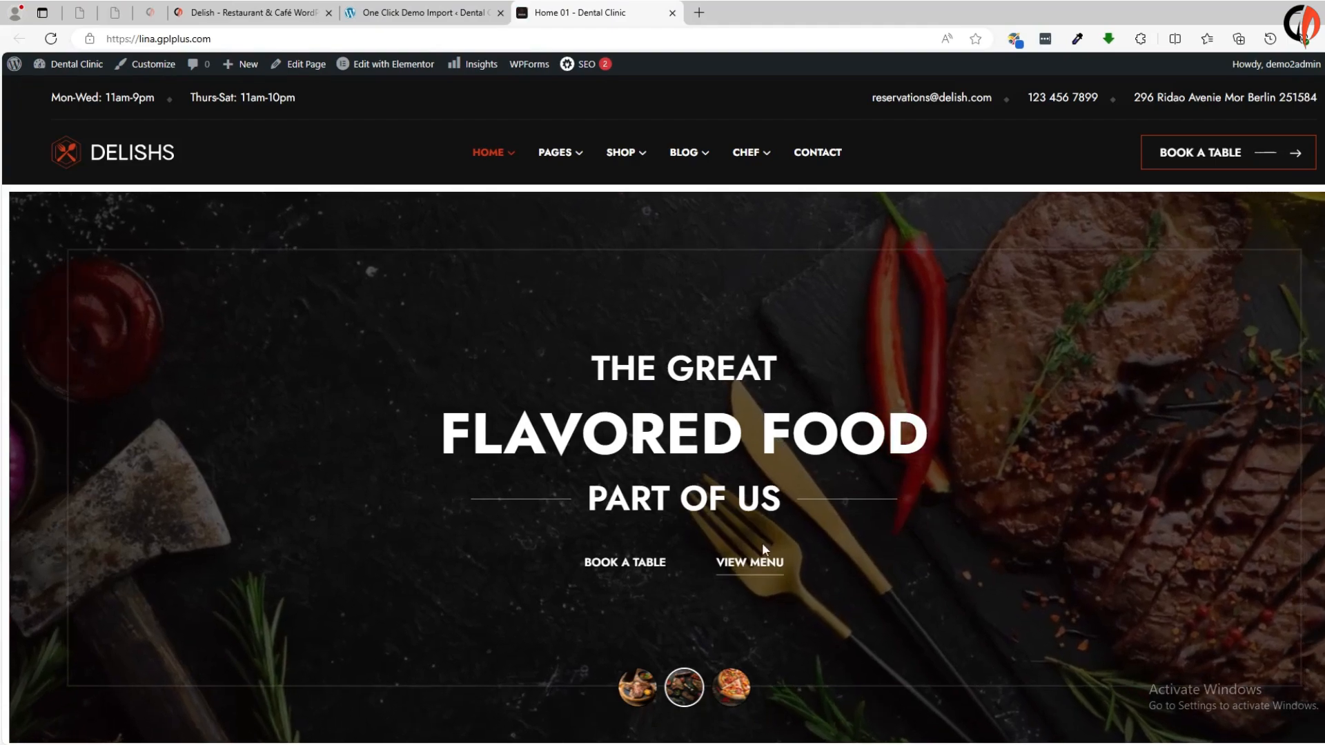
scroll(657, 328, "down", 10)
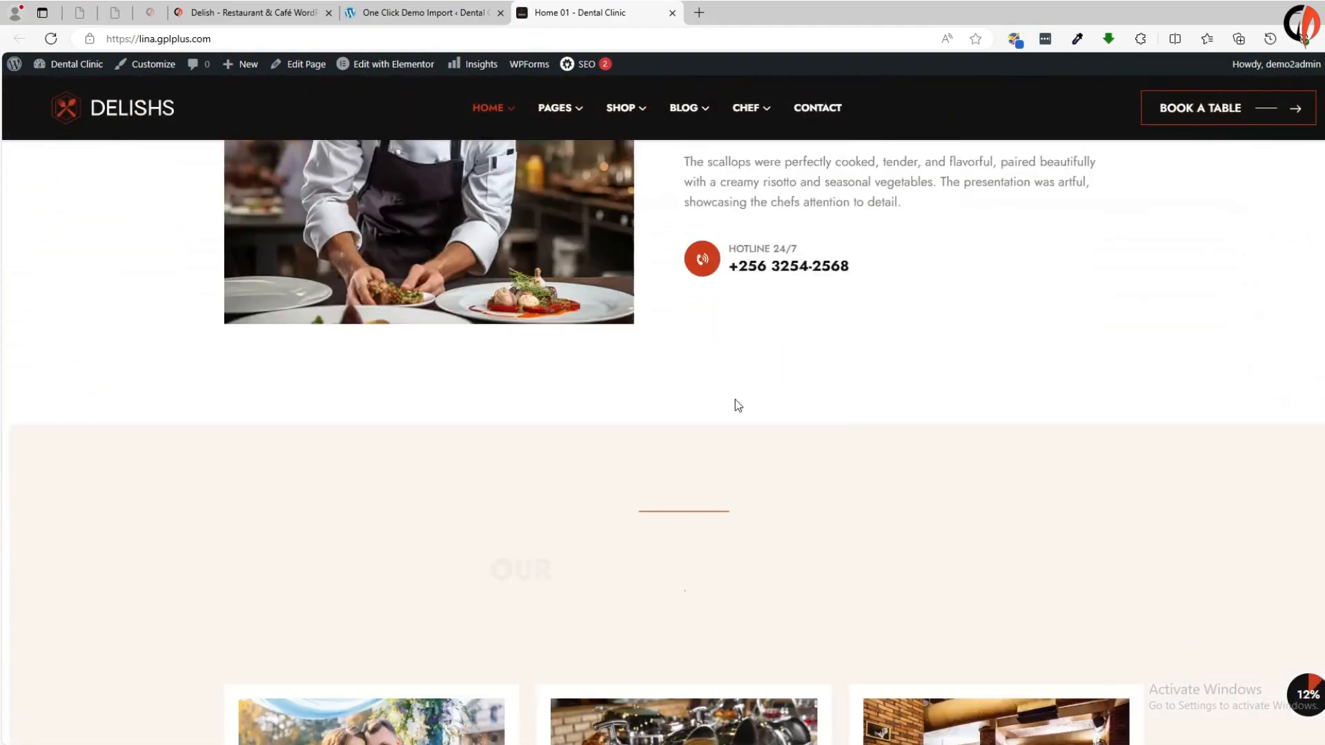
scroll(508, 471, "down", 10)
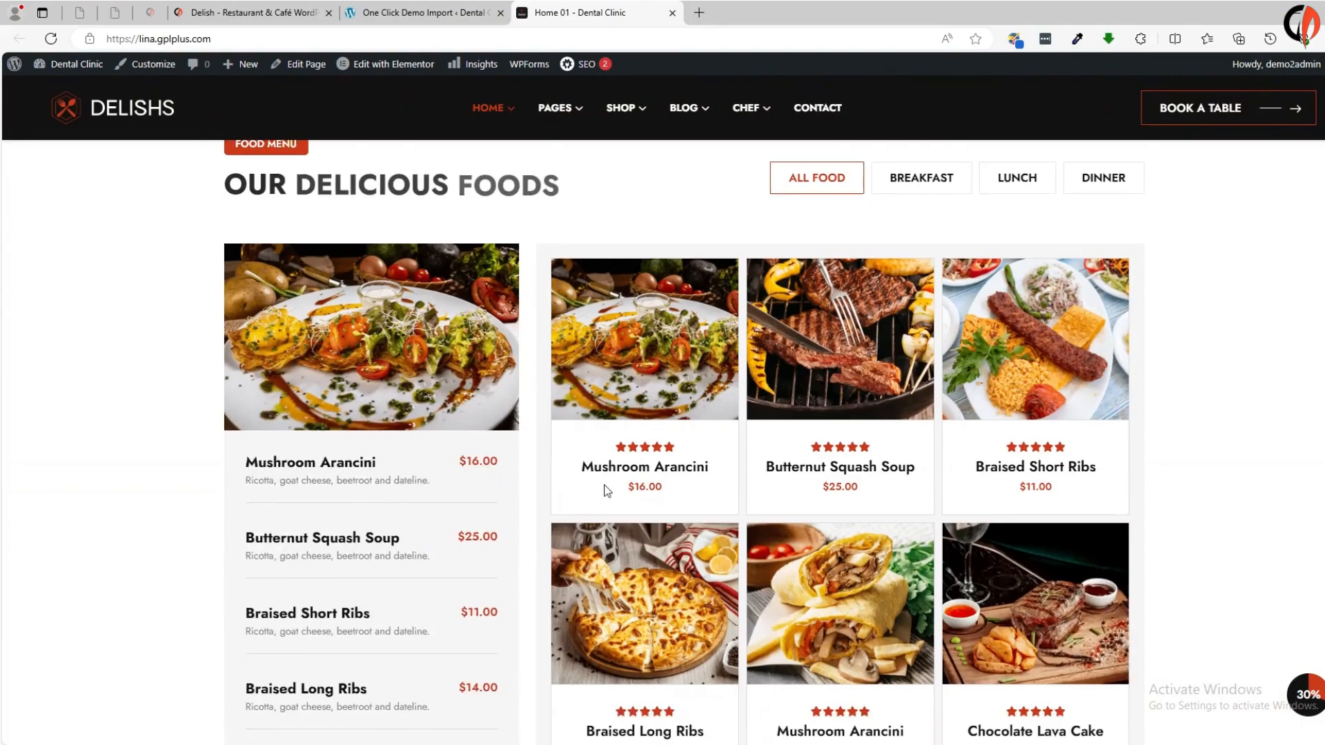
scroll(508, 542, "down", 12)
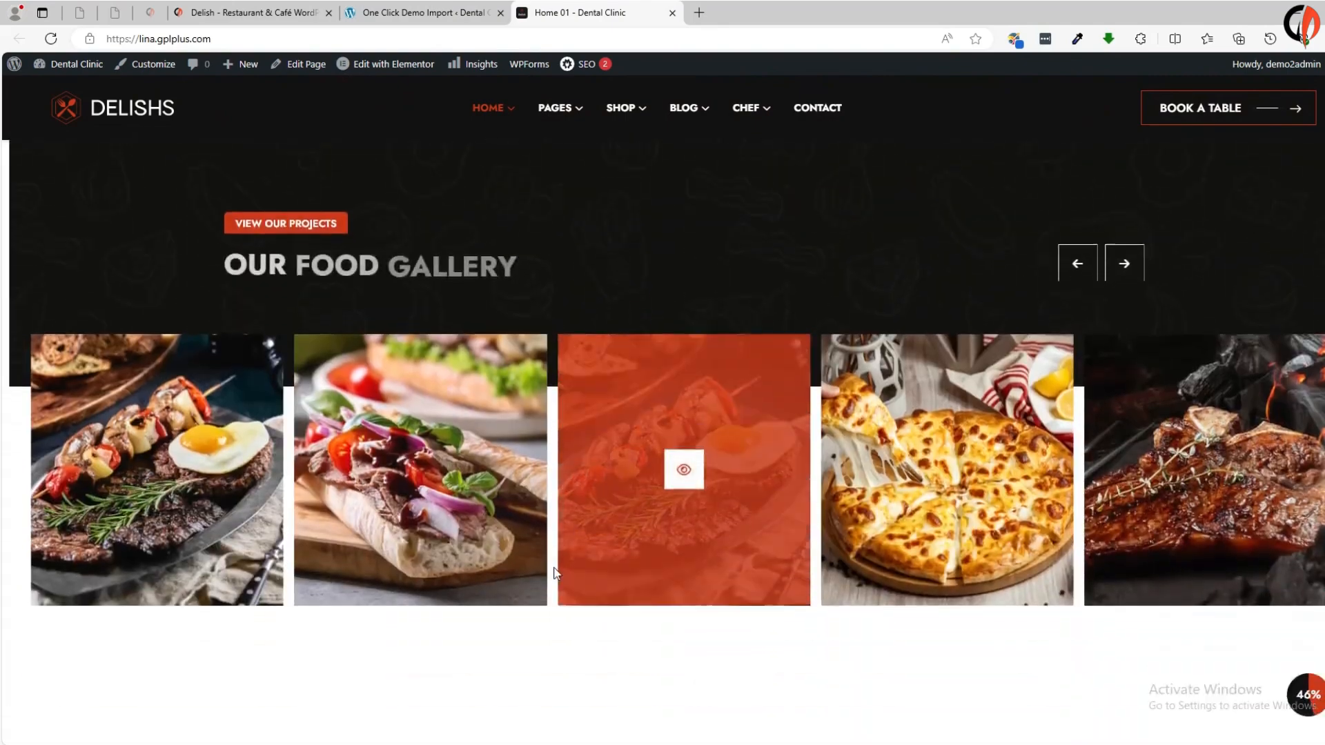
scroll(559, 608, "down", 12)
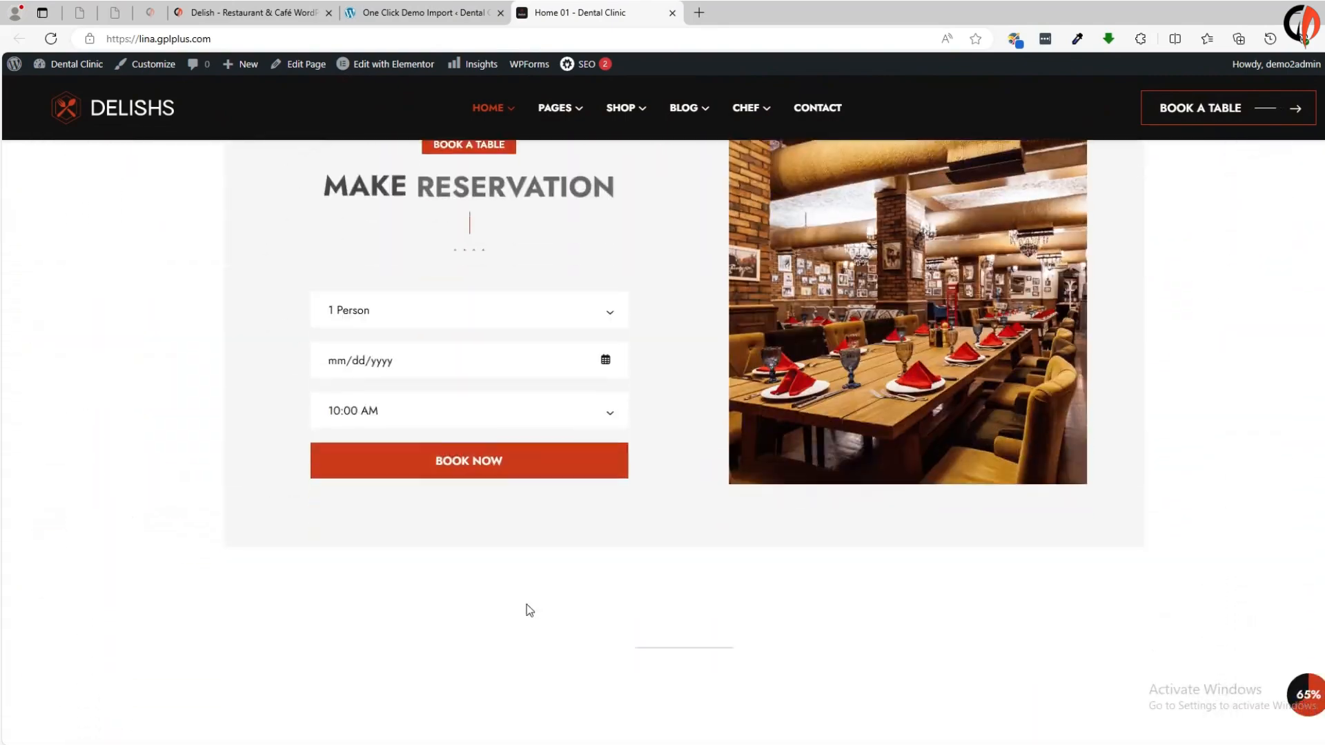
scroll(707, 612, "down", 12)
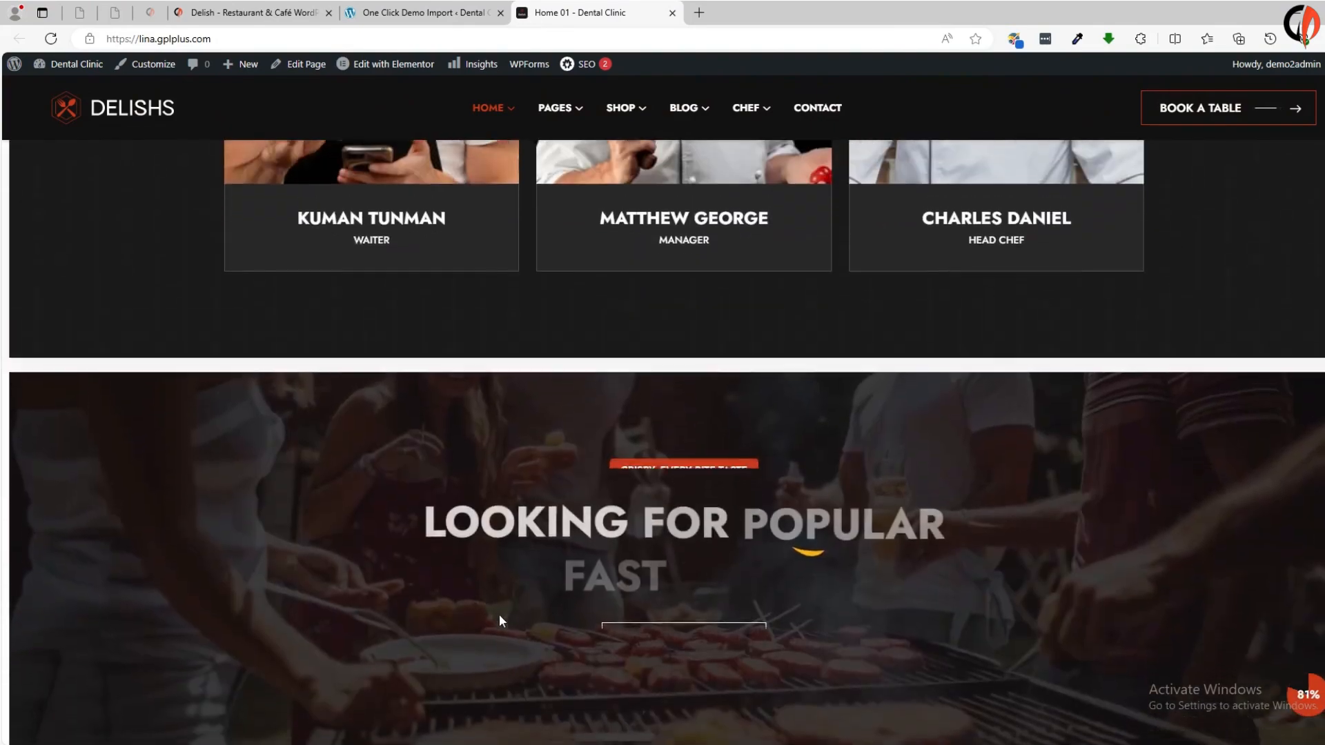
scroll(638, 630, "down", 10)
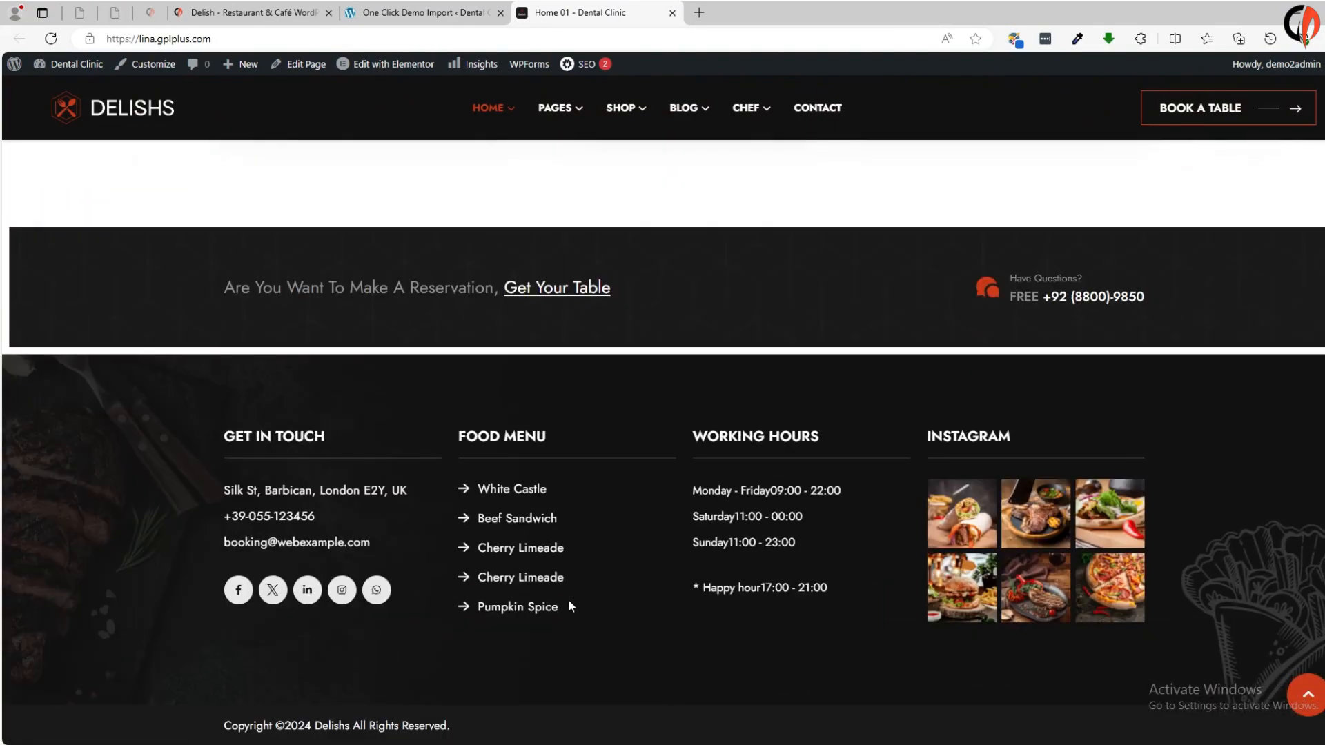
scroll(782, 616, "up", 20)
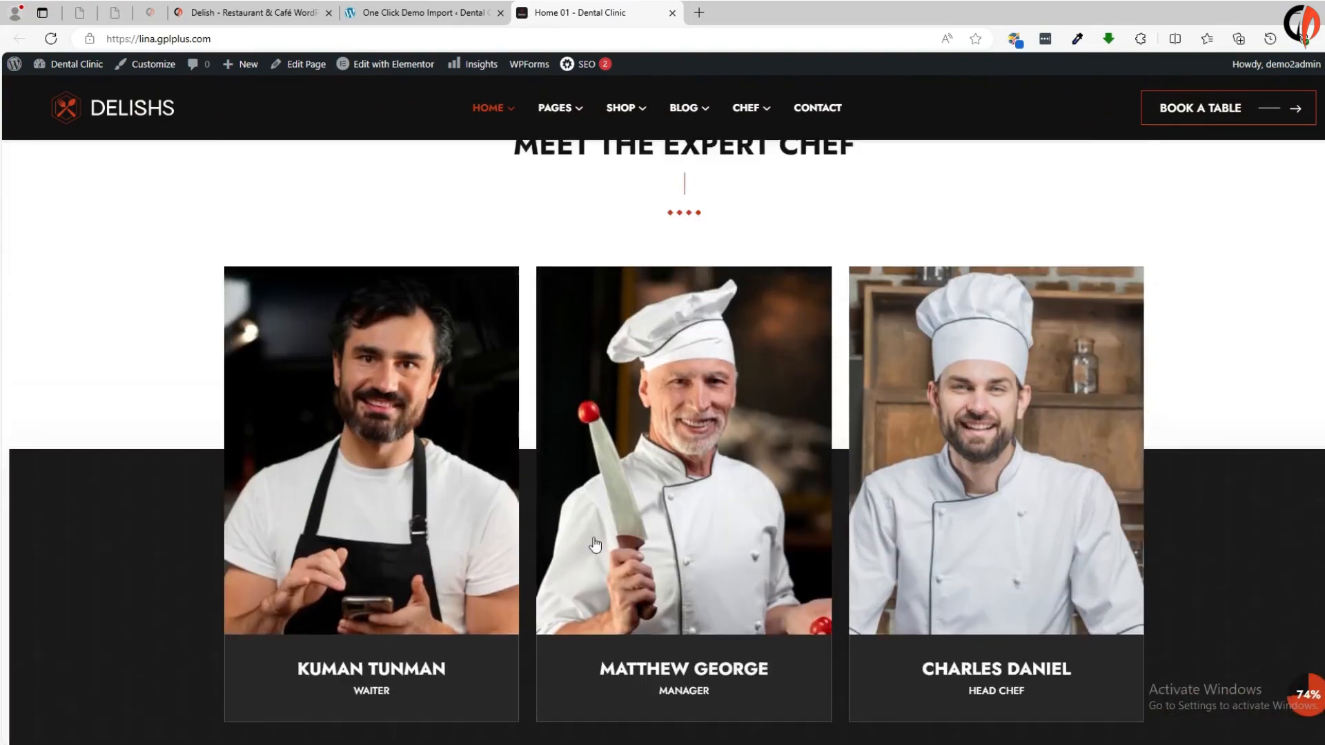
scroll(800, 522, "up", 15)
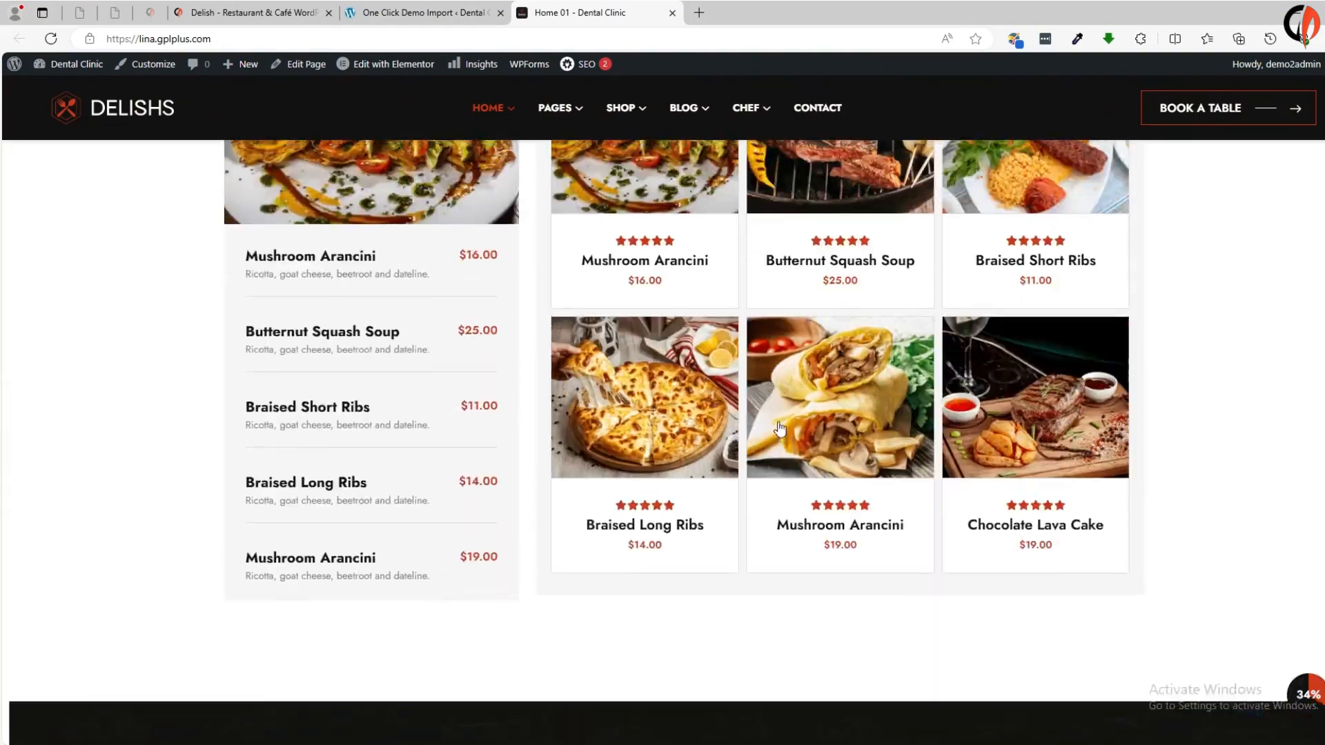
scroll(563, 394, "up", 15)
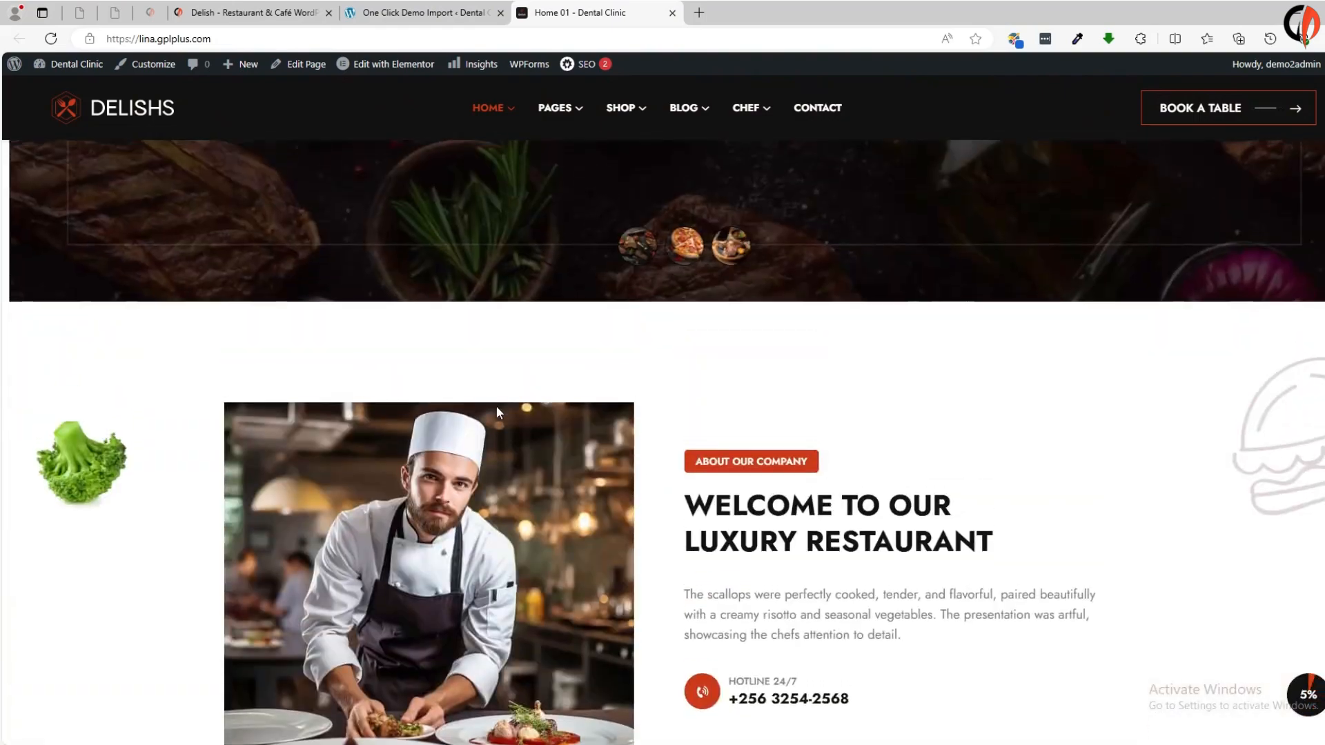